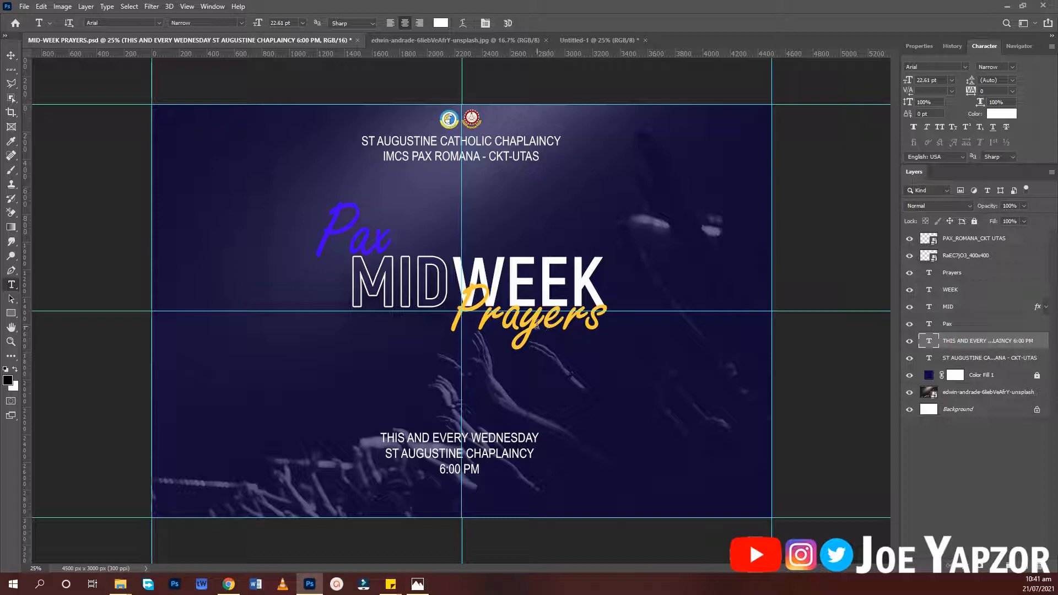
- Commit the Prayers text unchanged, deselect all layers, and start a new document from File > New
click(537, 324)
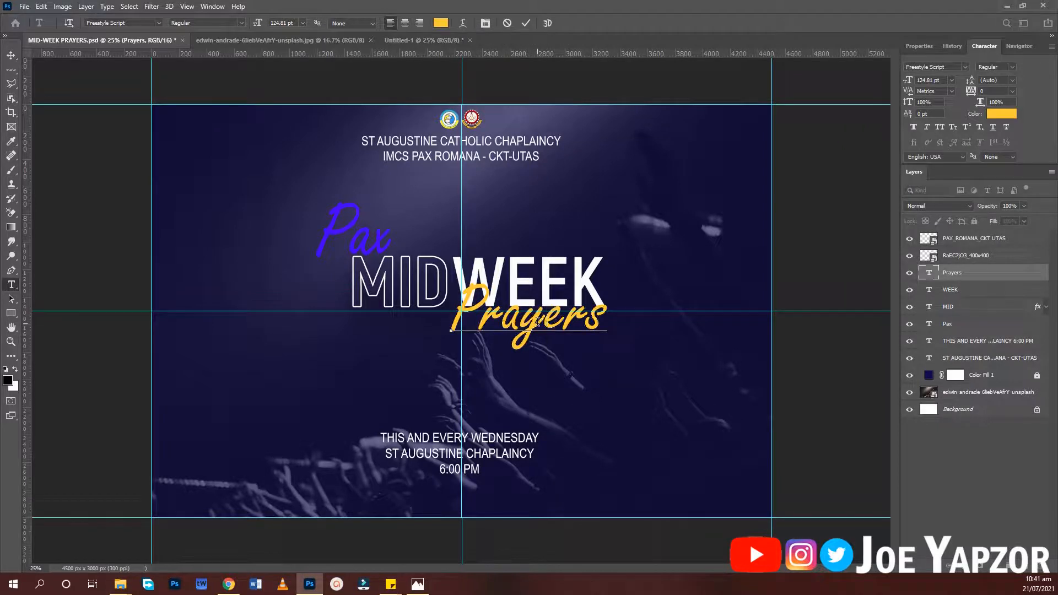
key(ctrl+Return)
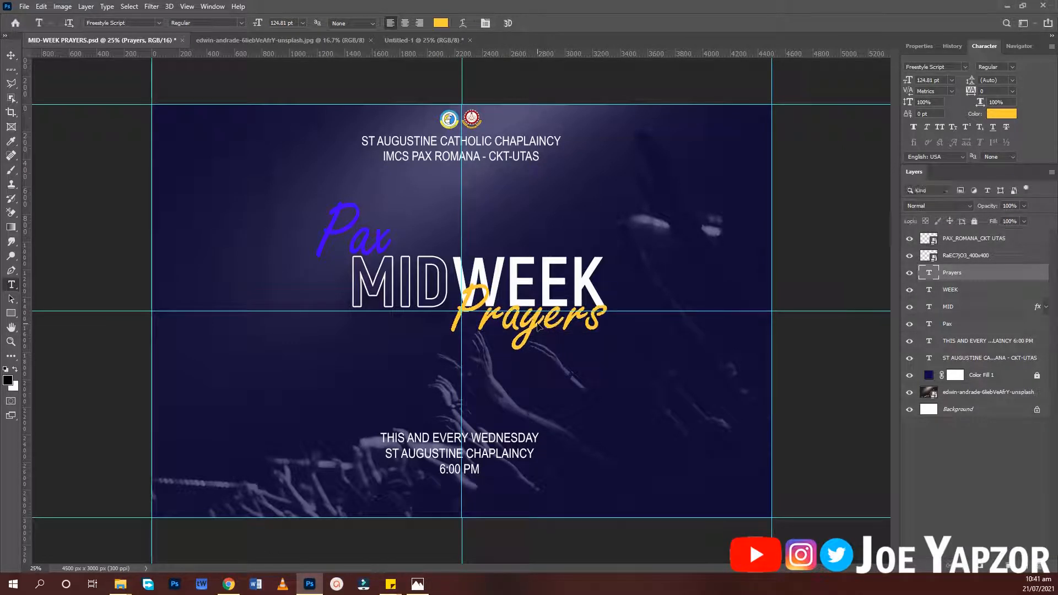
click(12, 55)
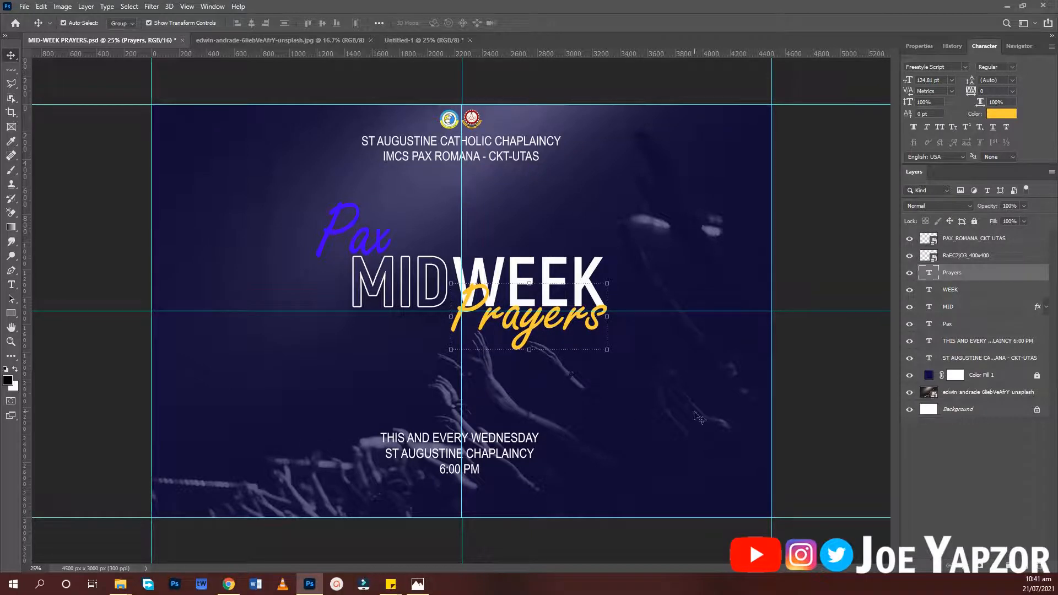
click(851, 408)
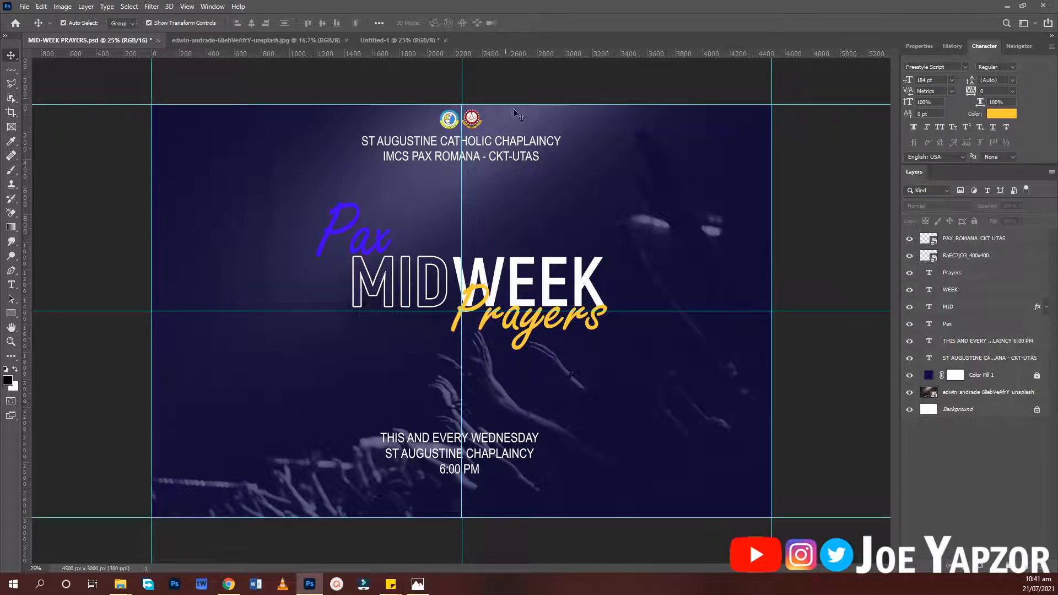
click(26, 5)
click(38, 22)
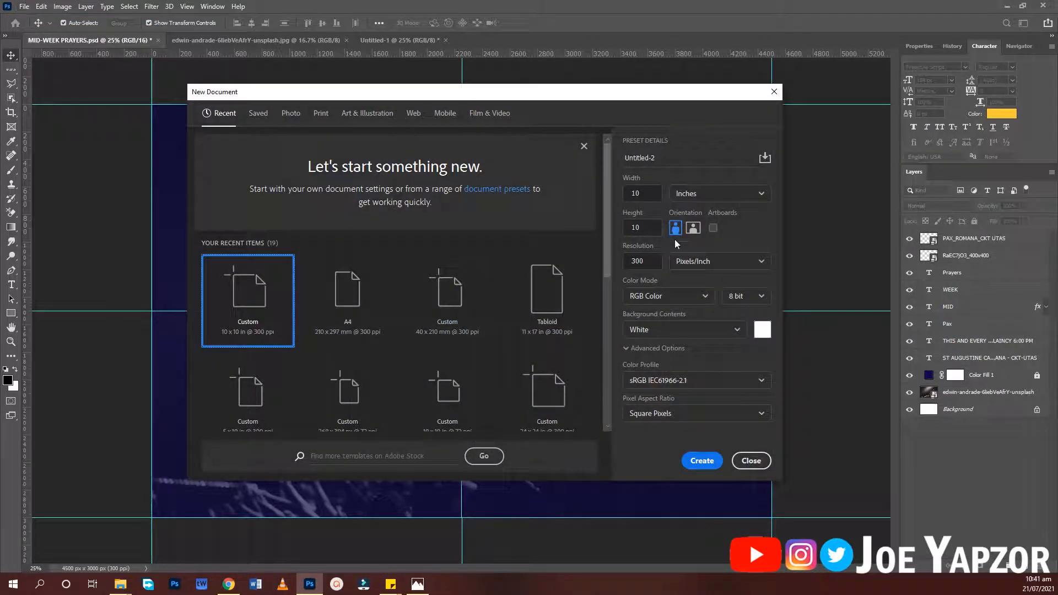
- Create a 15 × 10 inch landscape document at 300 ppi
click(651, 192)
text(15)
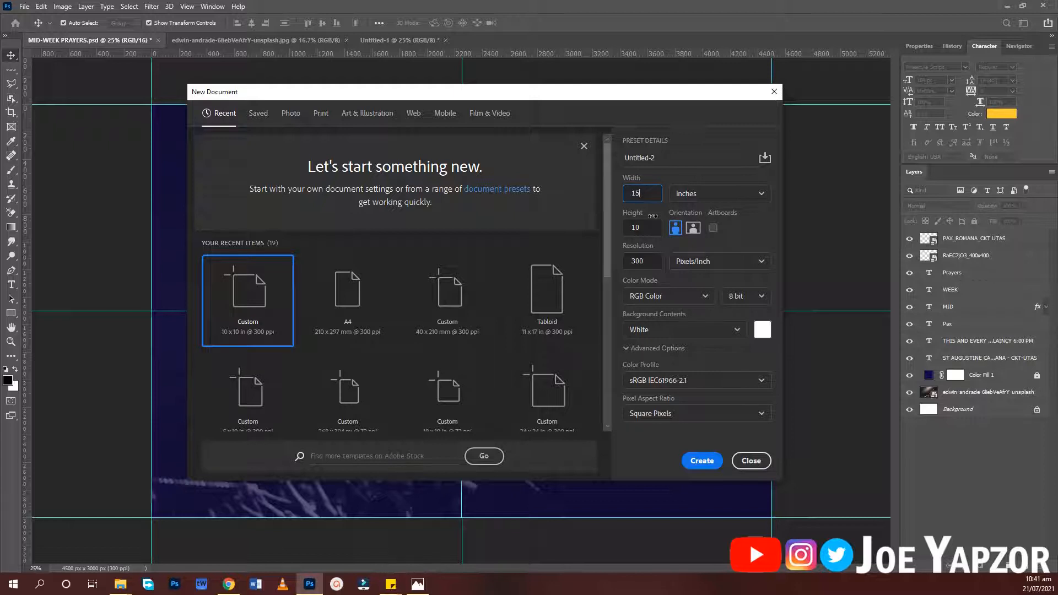
click(693, 229)
click(693, 460)
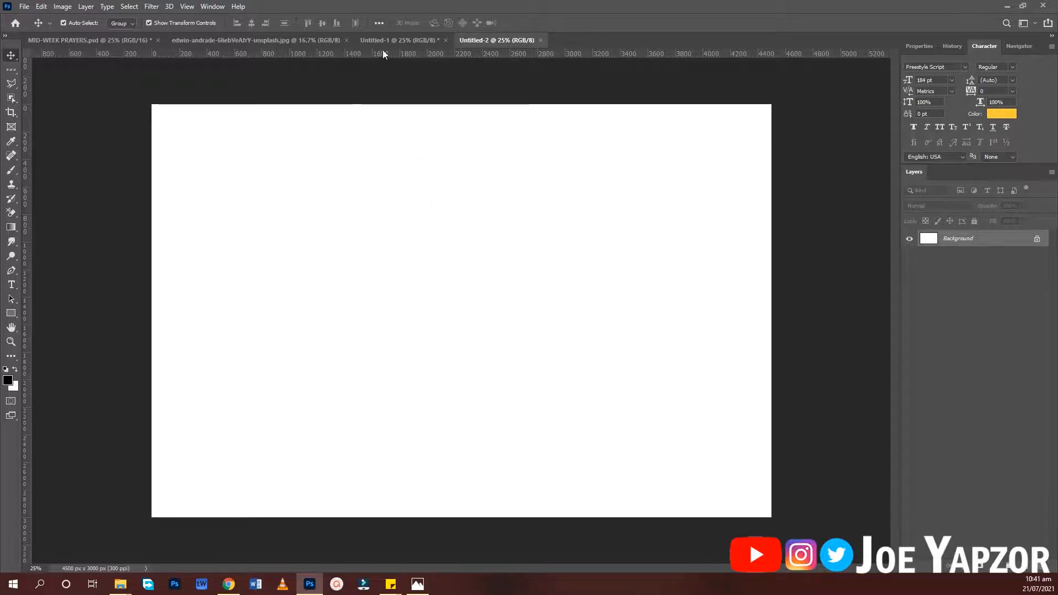
- Unlock the crowd photo's layer and drag it into Untitled-2, roughly scaled to the canvas
click(279, 34)
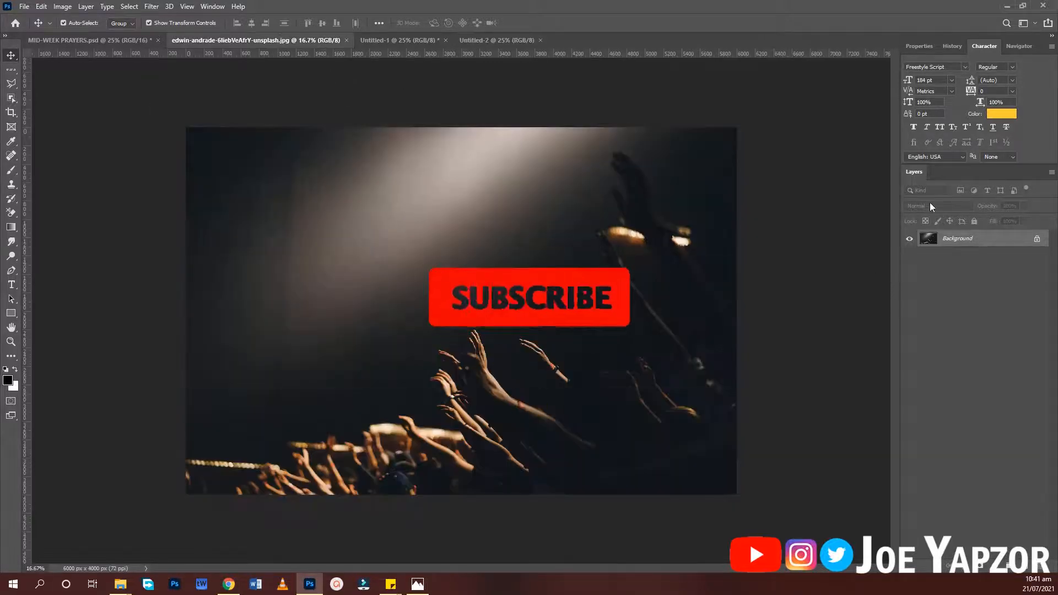
click(1036, 238)
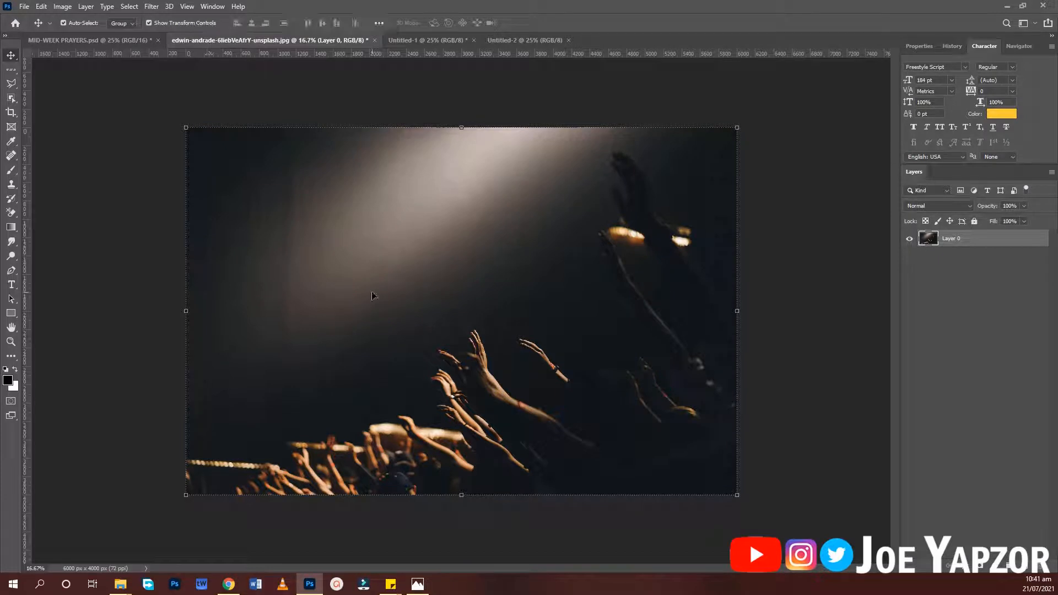
drag(431, 211, 385, 368)
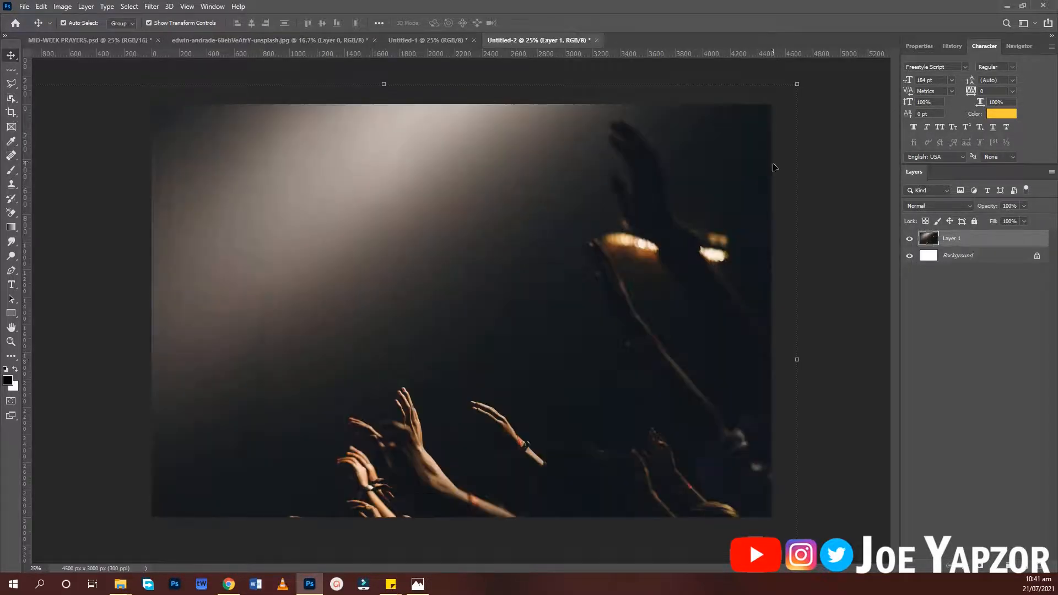
drag(797, 83, 525, 264)
drag(399, 376, 584, 215)
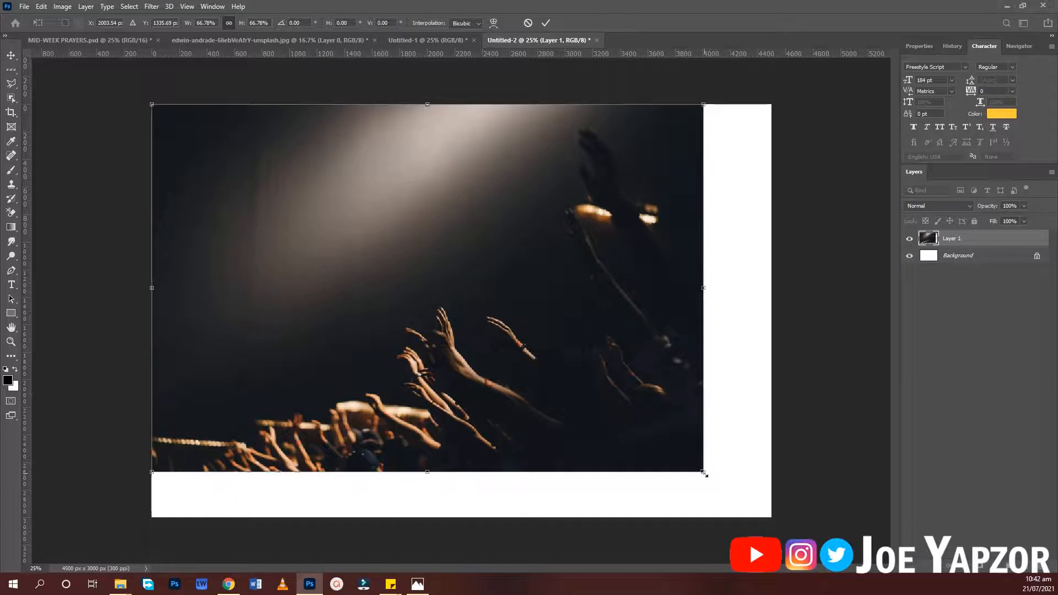
drag(703, 471, 782, 515)
key(Return)
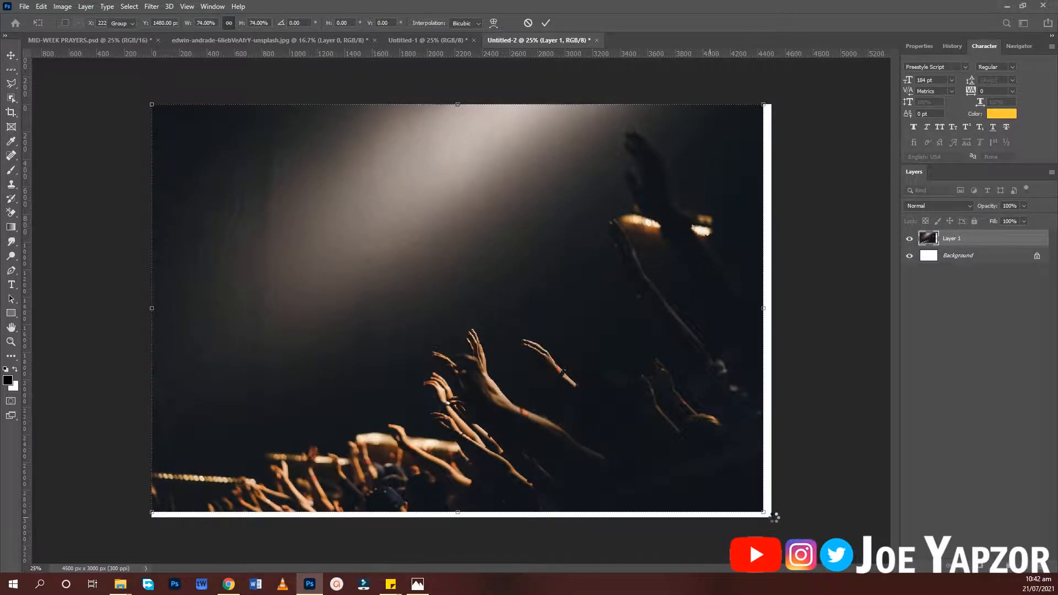
- Rescale the photo to fill the whole canvas and lock Layer 1
key(ctrl+t)
drag(770, 516, 795, 532)
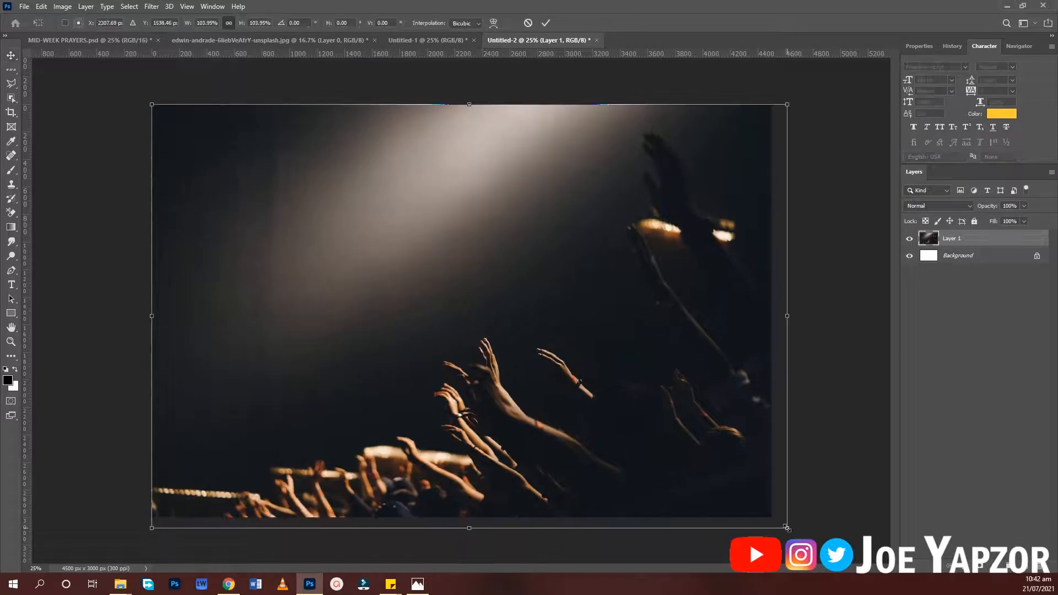
key(Return)
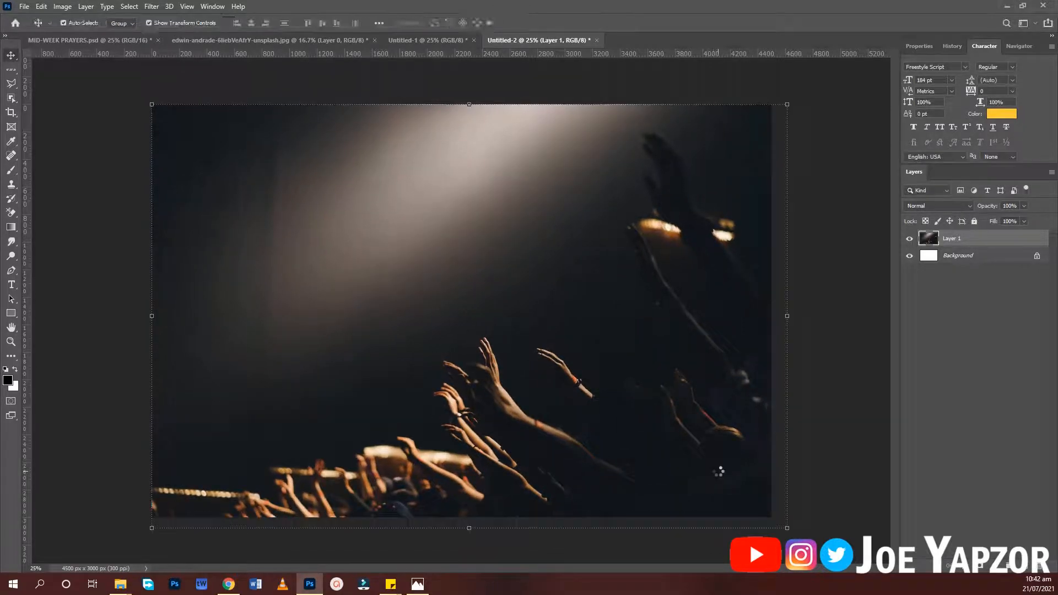
drag(714, 475, 719, 467)
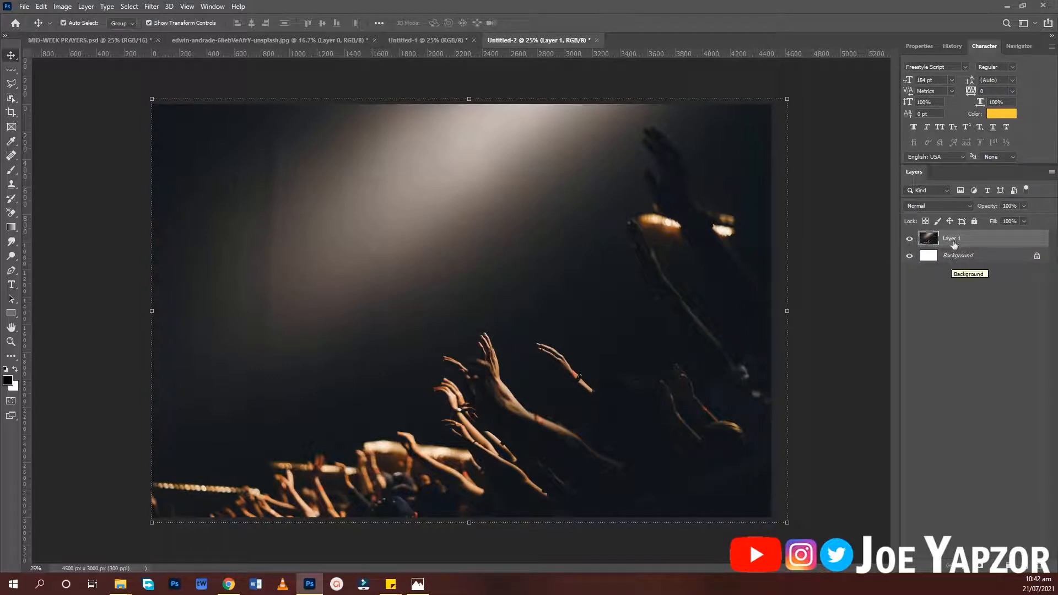
click(958, 261)
click(991, 240)
click(973, 220)
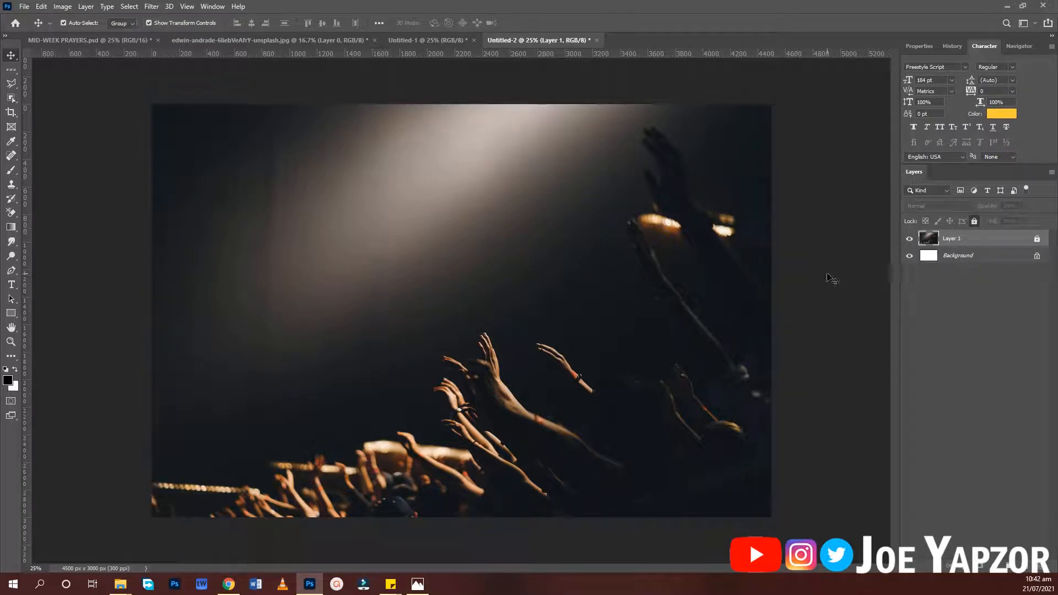
click(341, 135)
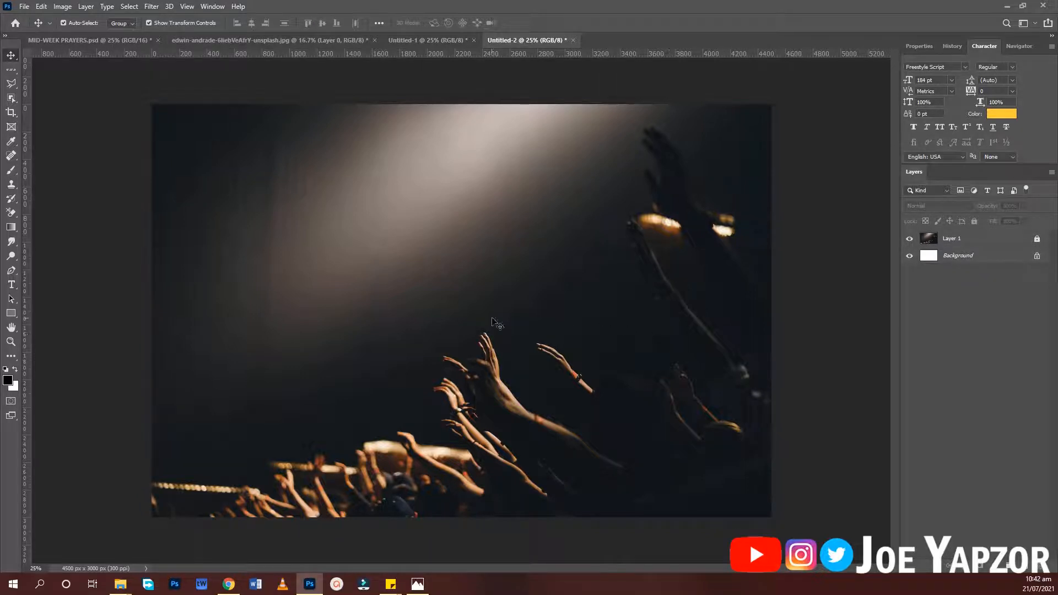
- Start a new text layer near the top of the photo
key(t)
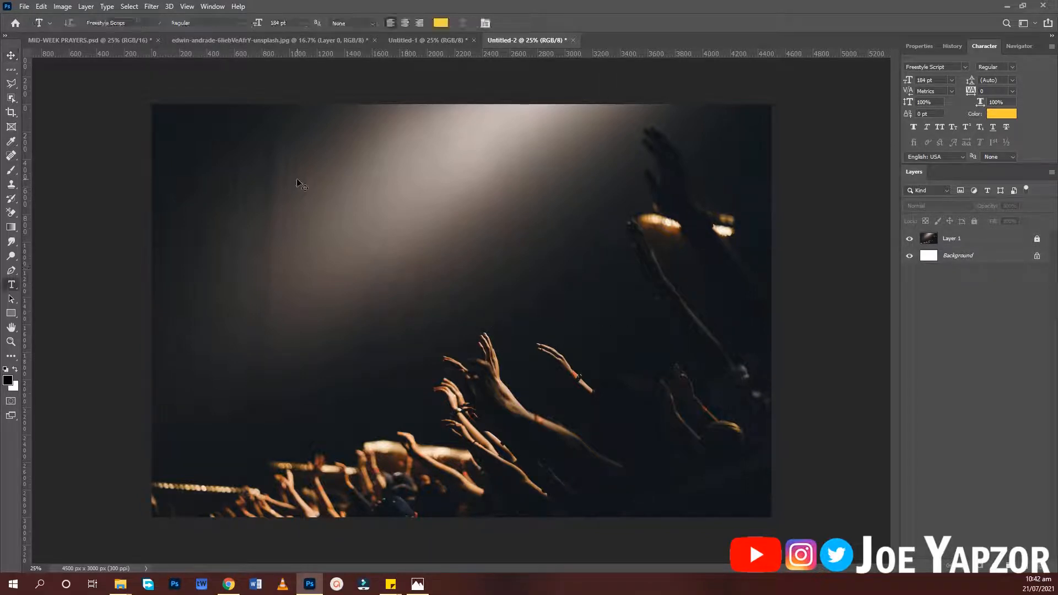
key(alt+Tab)
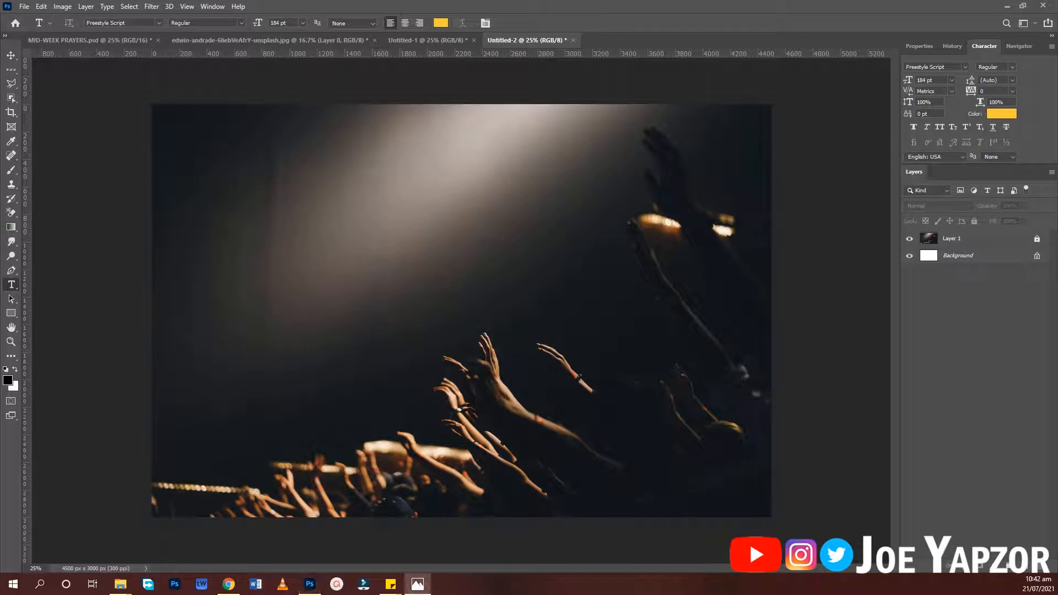
key(alt+Tab)
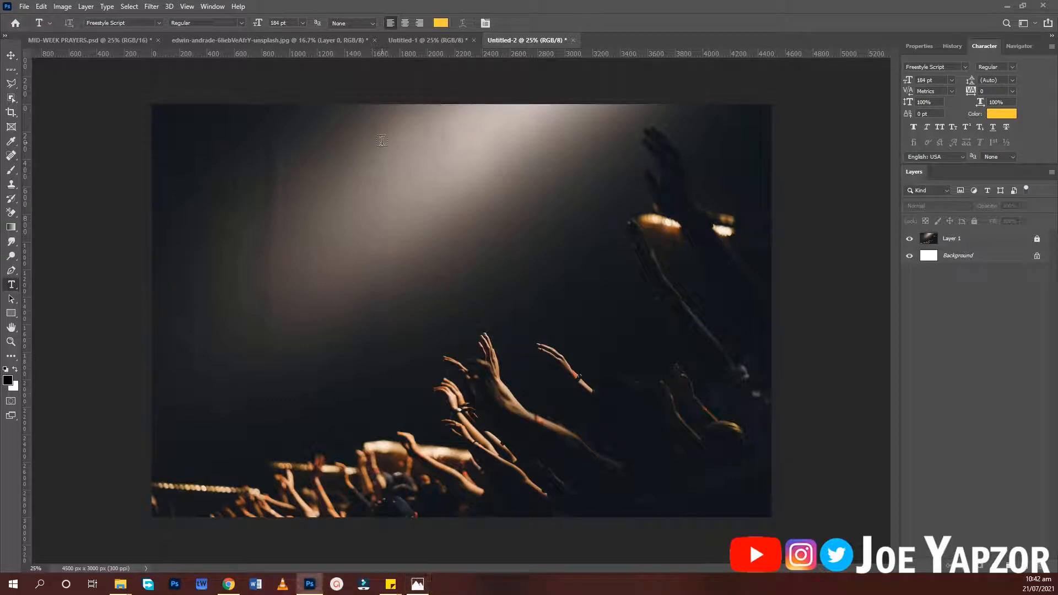
click(382, 141)
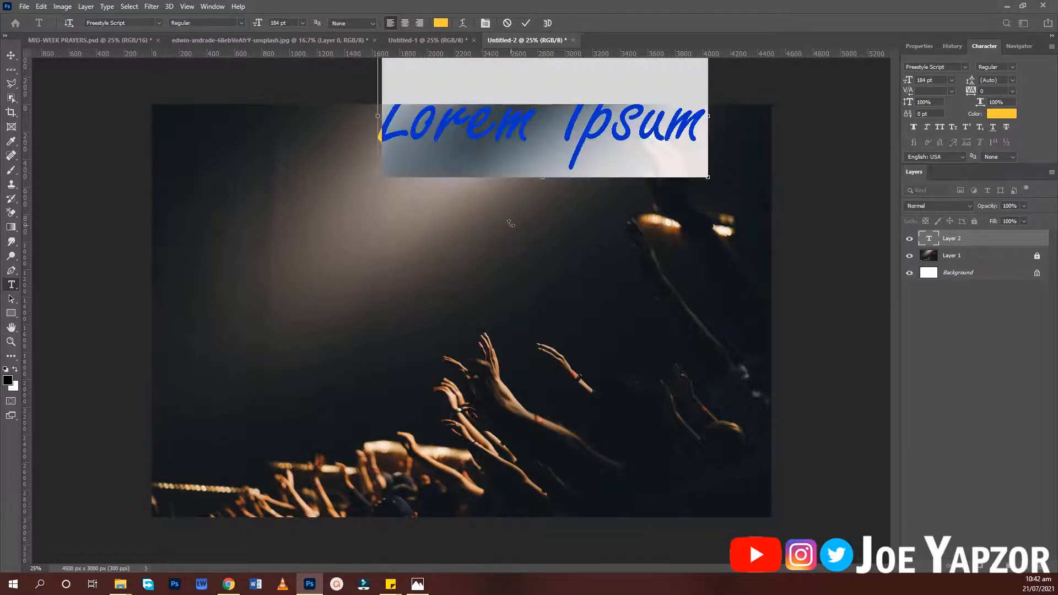
drag(513, 260, 426, 308)
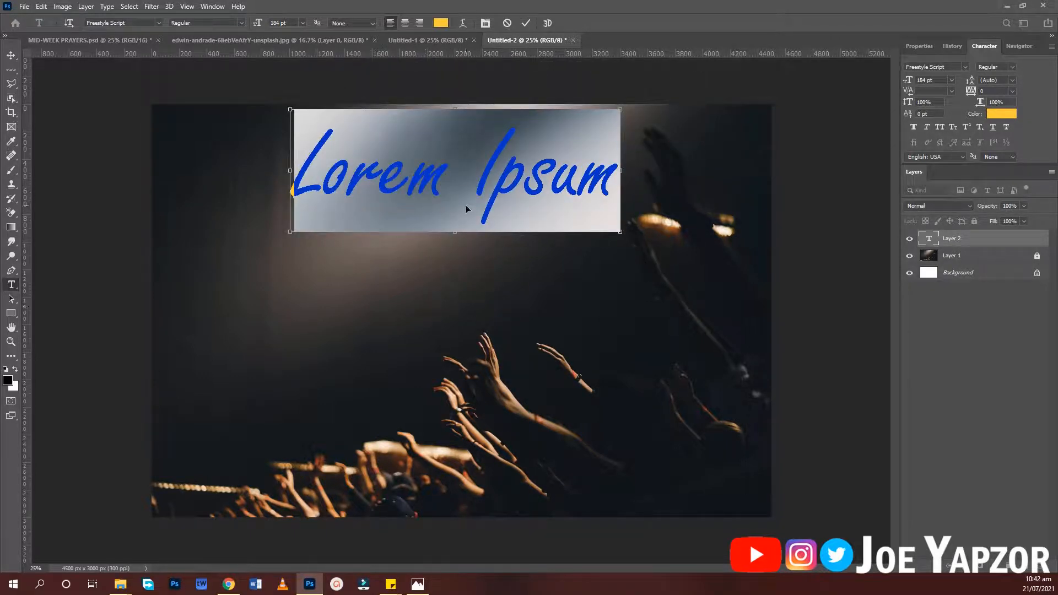
click(473, 182)
key(ctrl+a)
click(463, 181)
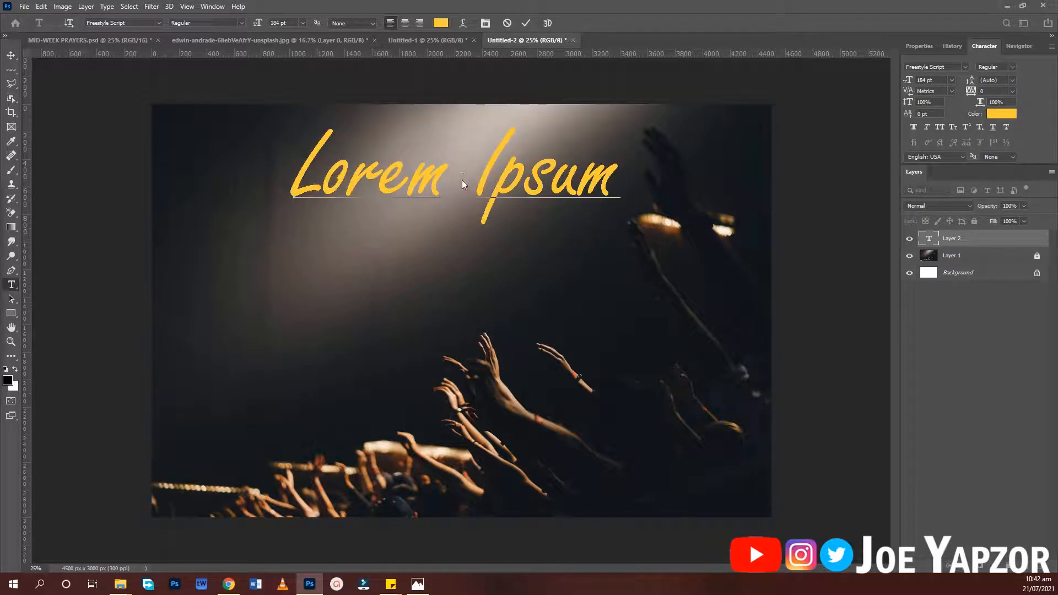
- Type the header 'THE WORD IN US / JOE YAPZOR CHANNEL', fixing typos, and select it all
text(JO)
key(ctrl+a)
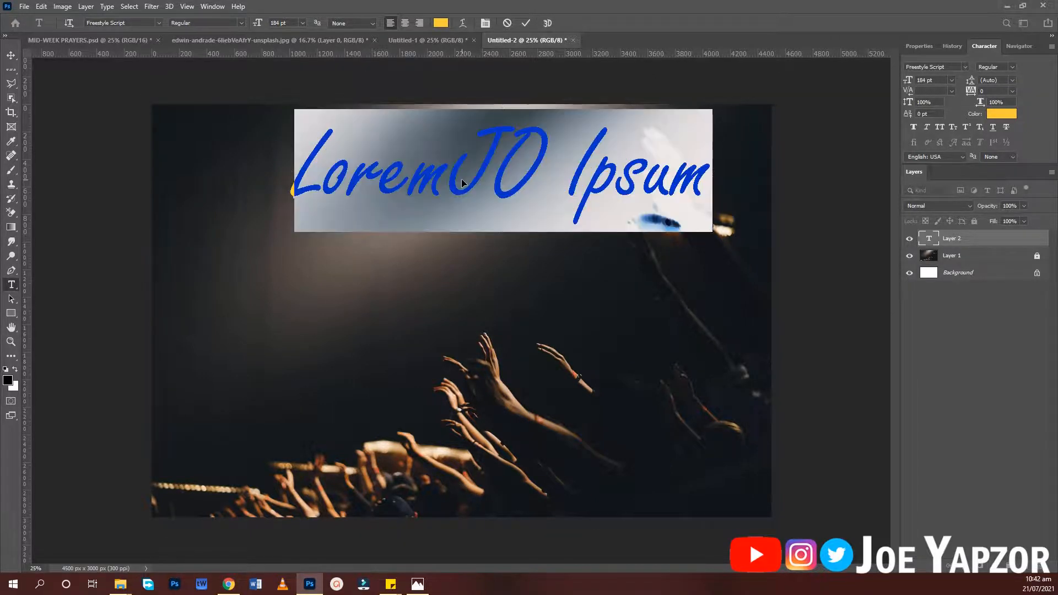
text(THE WE)
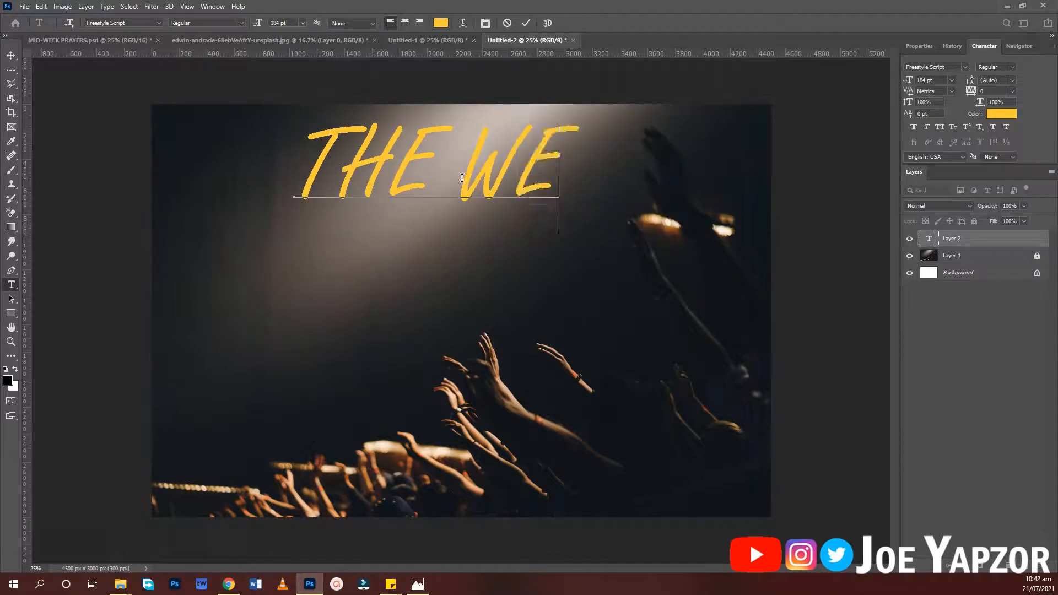
key(BackSpace)
text(ORD I U)
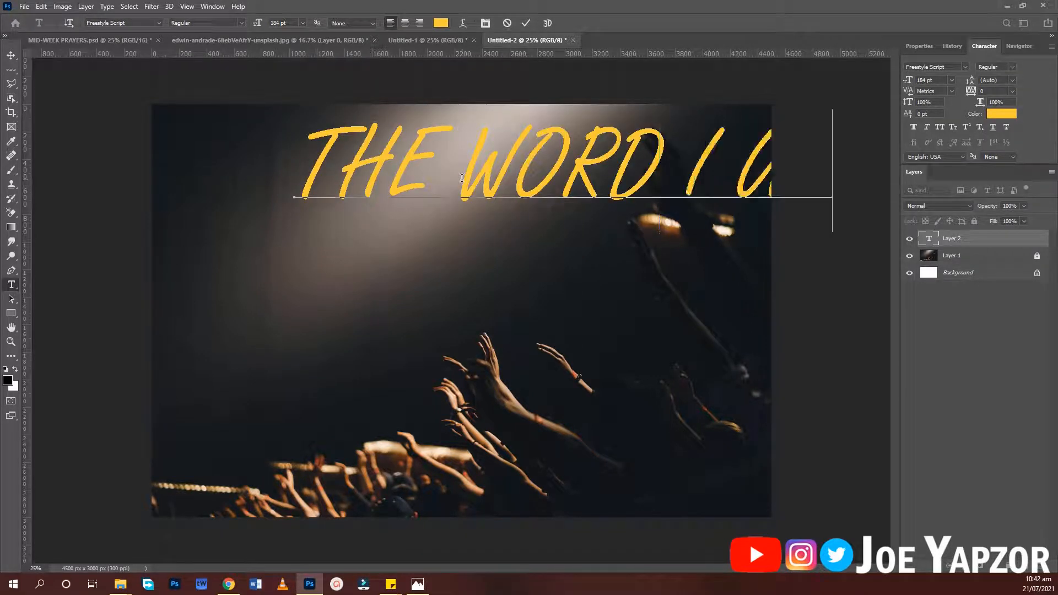
key(BackSpace)
key(BackSpace)
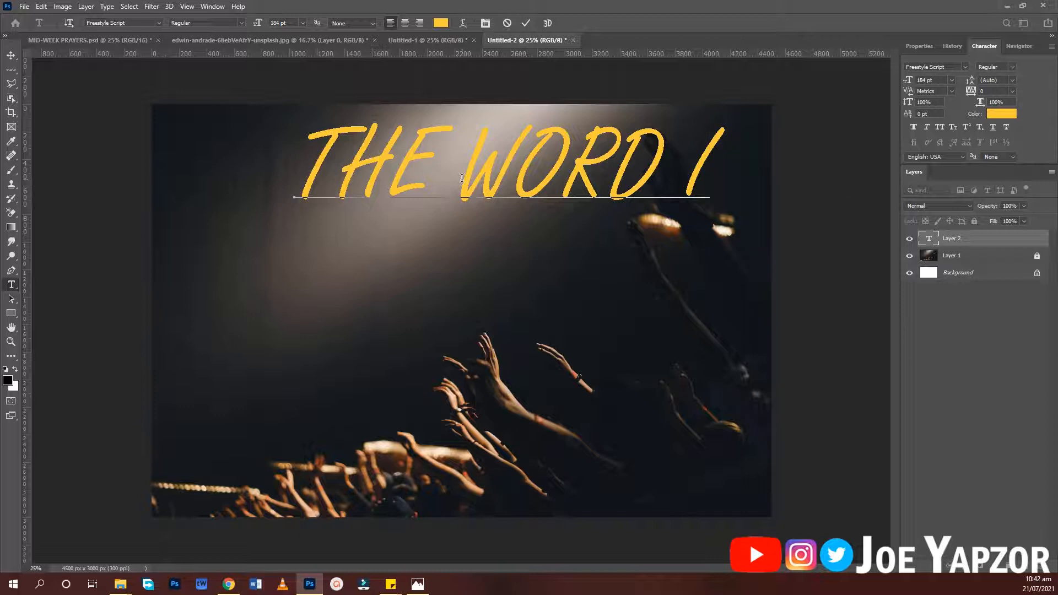
text(N AC)
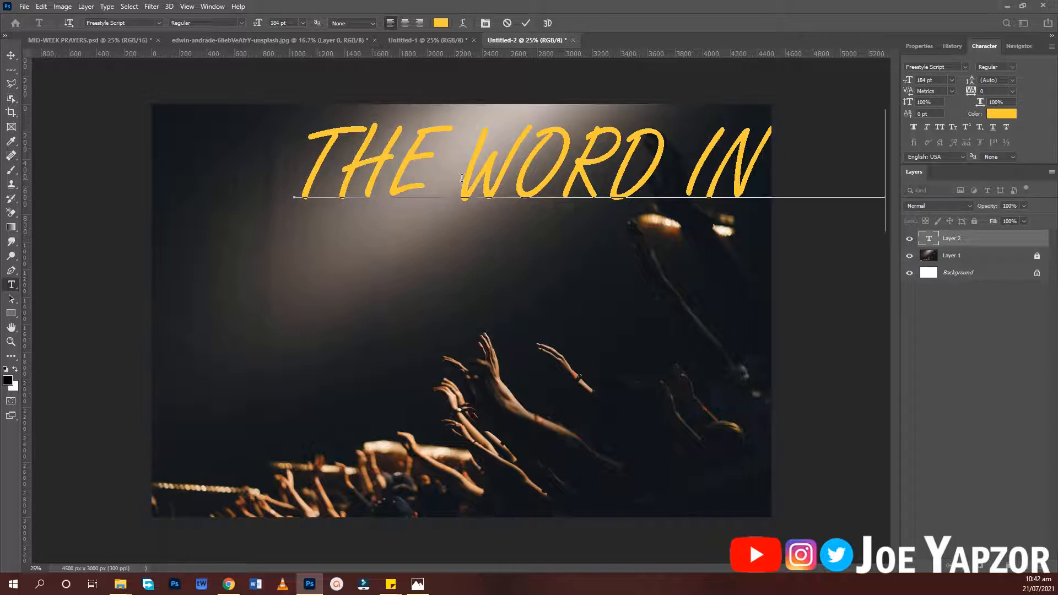
text(JOE YAP[Z)
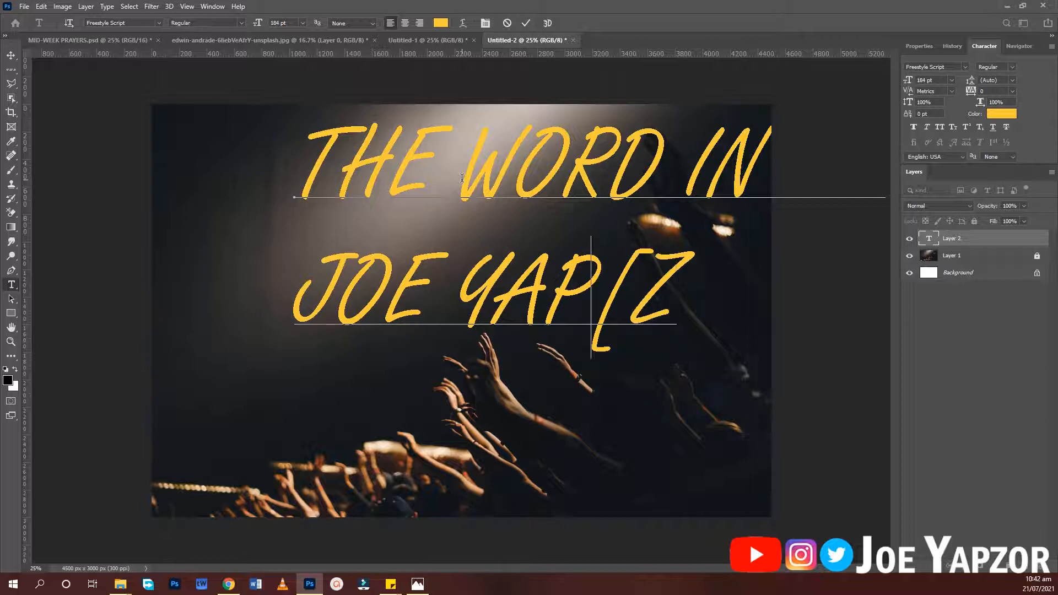
key(BackSpace)
key(BackSpace)
text(ZPR)
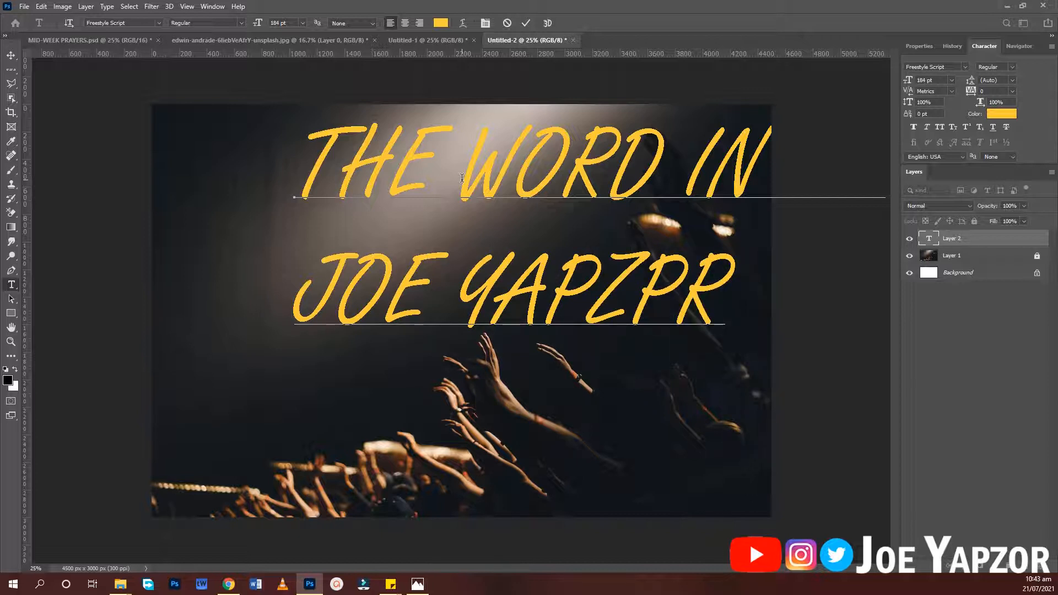
key(BackSpace)
key(BackSpace)
text(OR C)
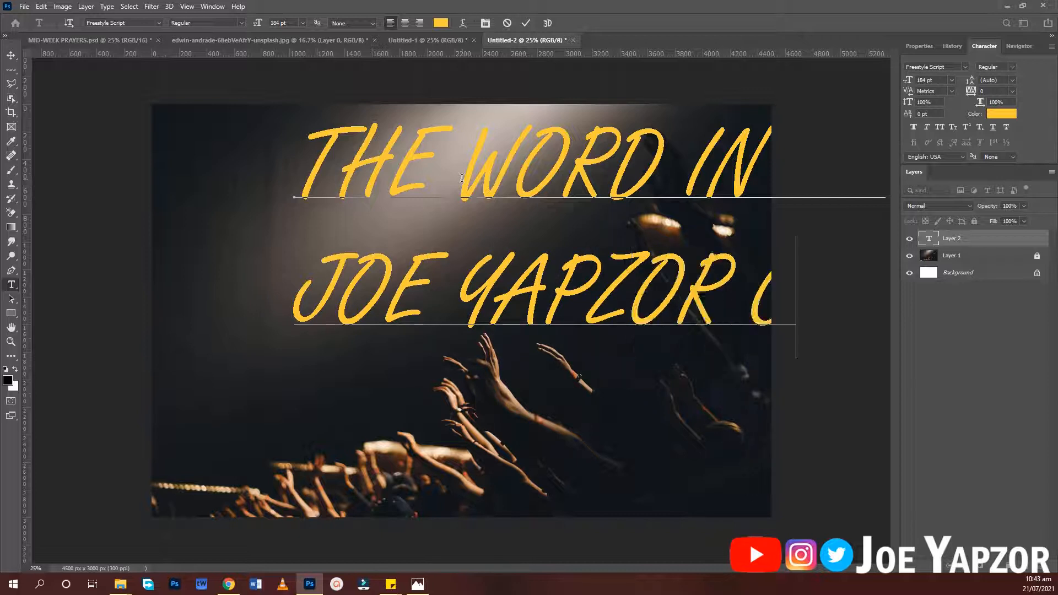
text(HA)
key(ctrl+a)
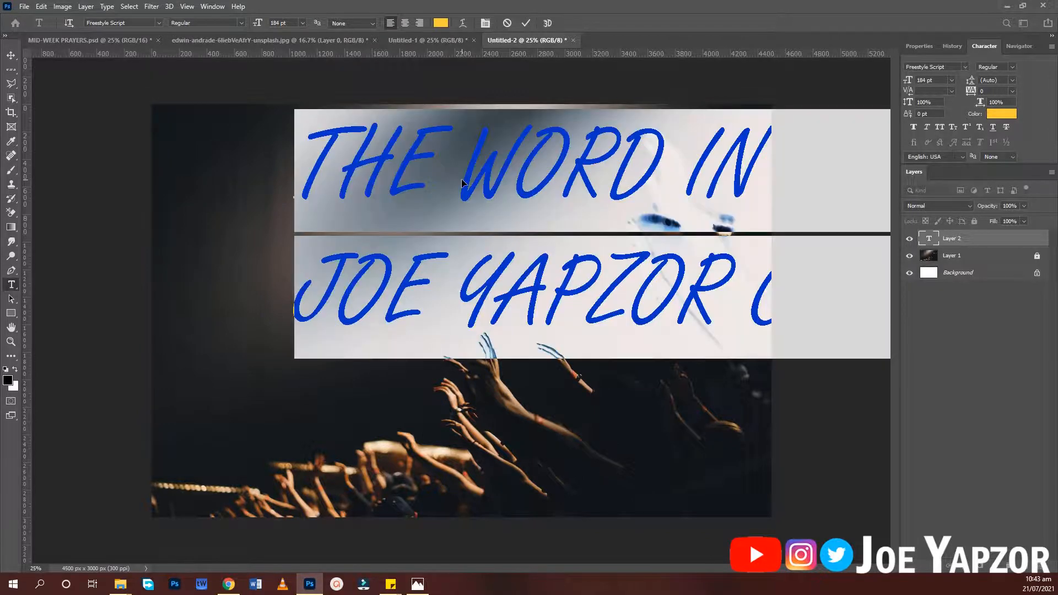
- Set the header font to Arial Narrow
click(119, 25)
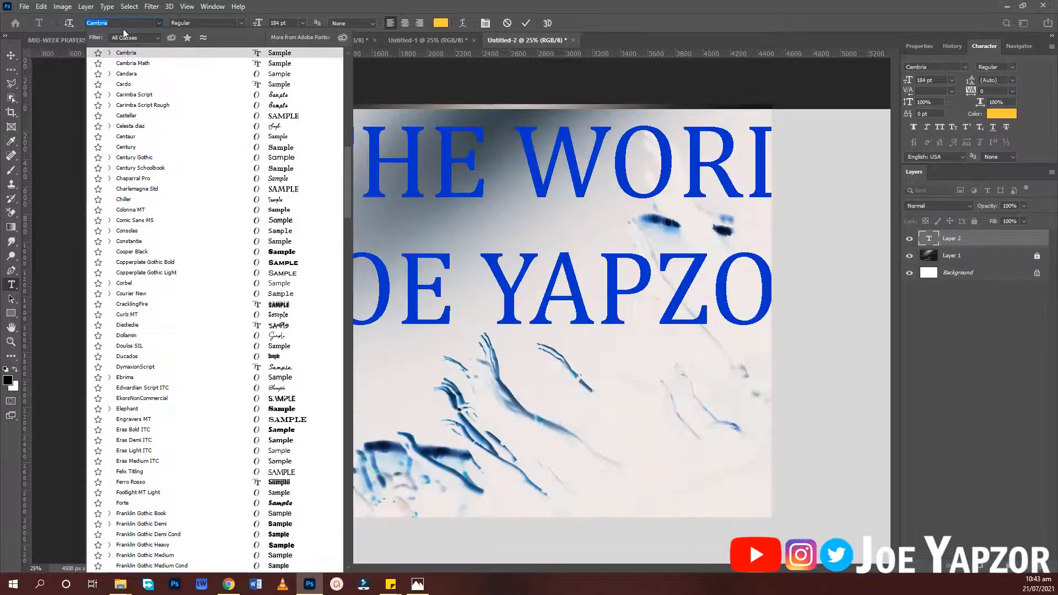
text(A)
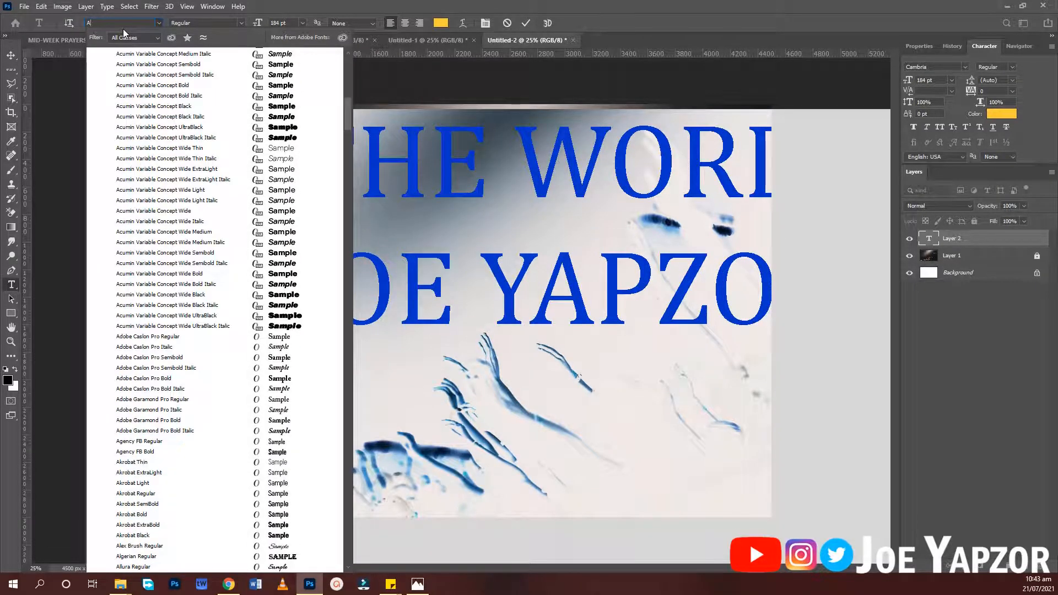
text(ERI)
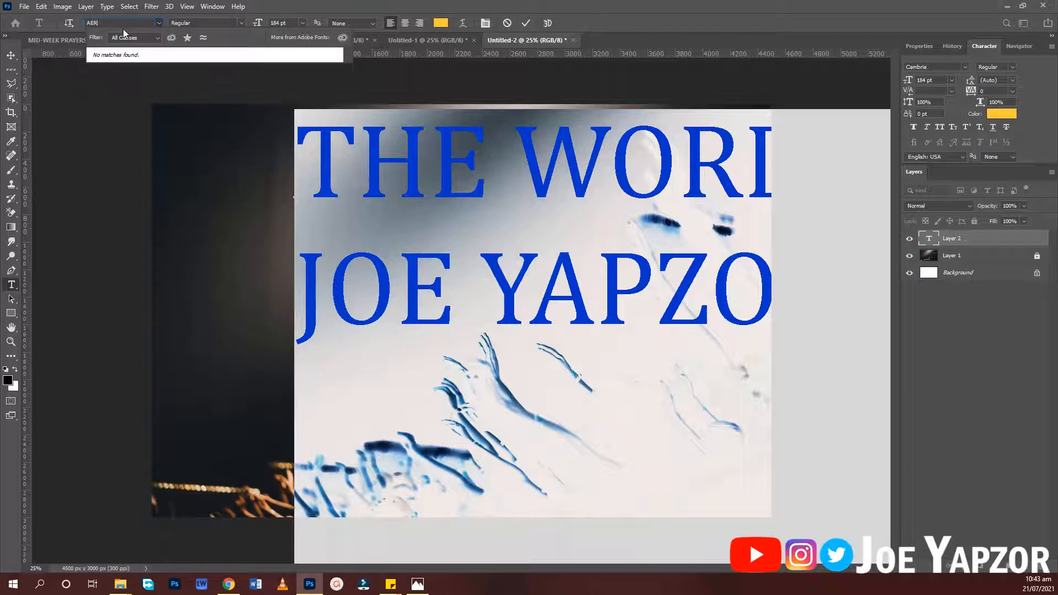
key(BackSpace)
key(BackSpace)
key(BackSpace)
text(RIAL)
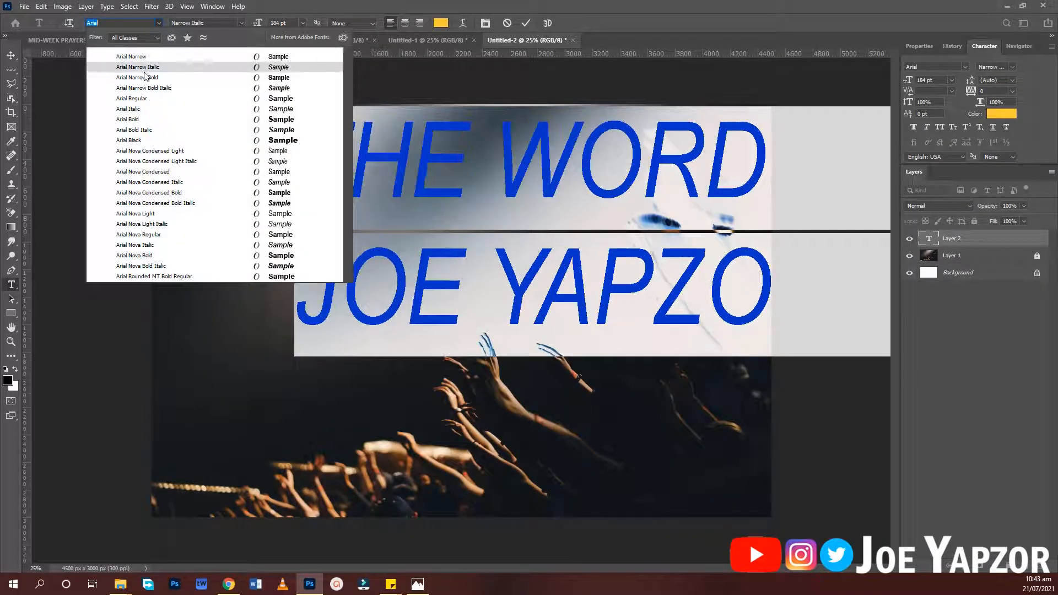
click(144, 79)
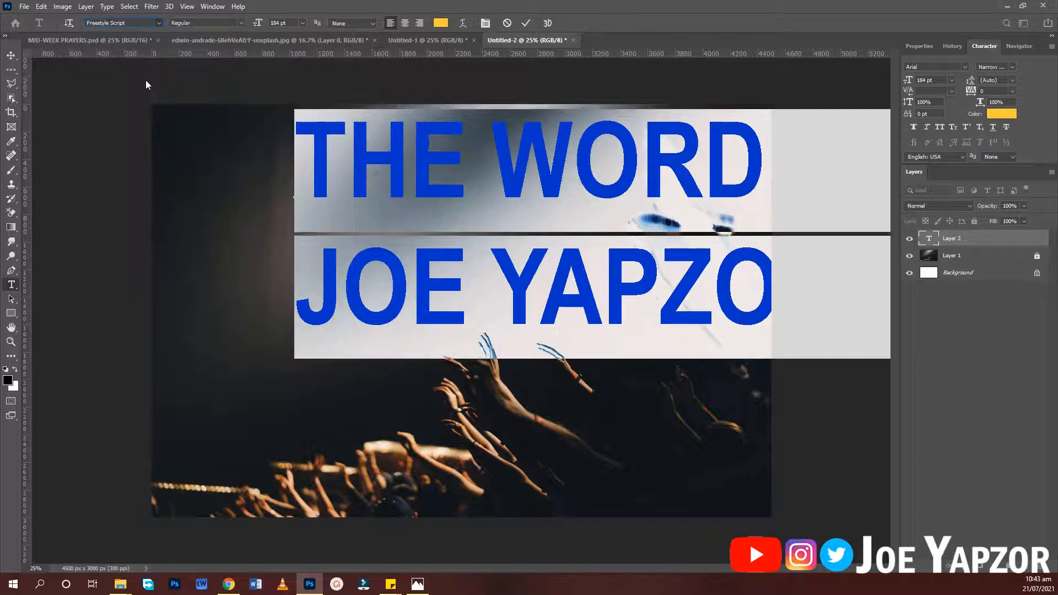
- Make the header 23 pt regular Narrow, centre-aligned, and move it to the top centre
click(285, 21)
scroll(285, 21, down, 17)
scroll(285, 21, down, 20)
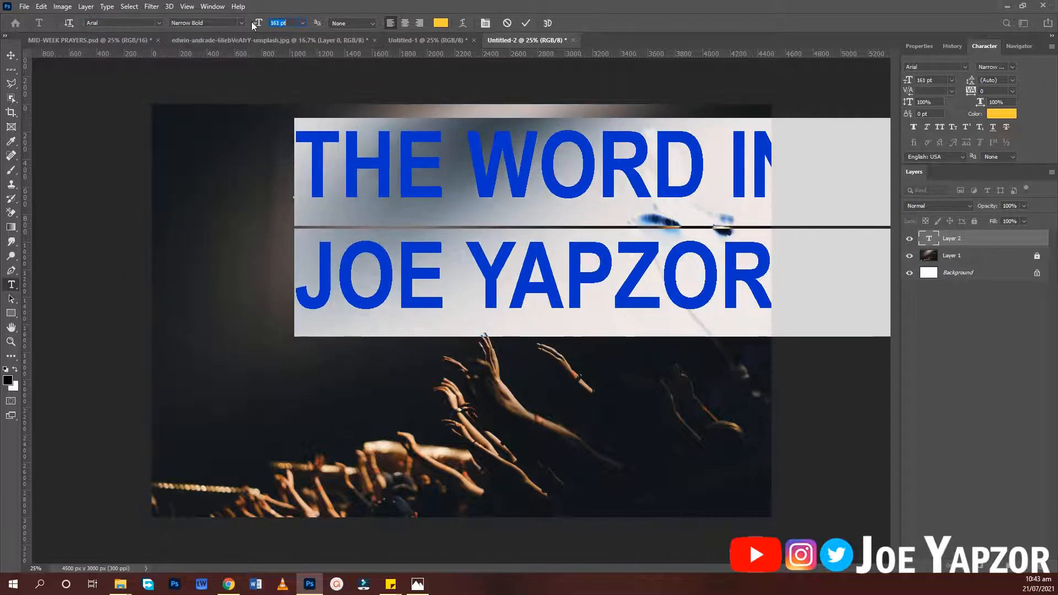
drag(243, 28, 224, 35)
click(404, 22)
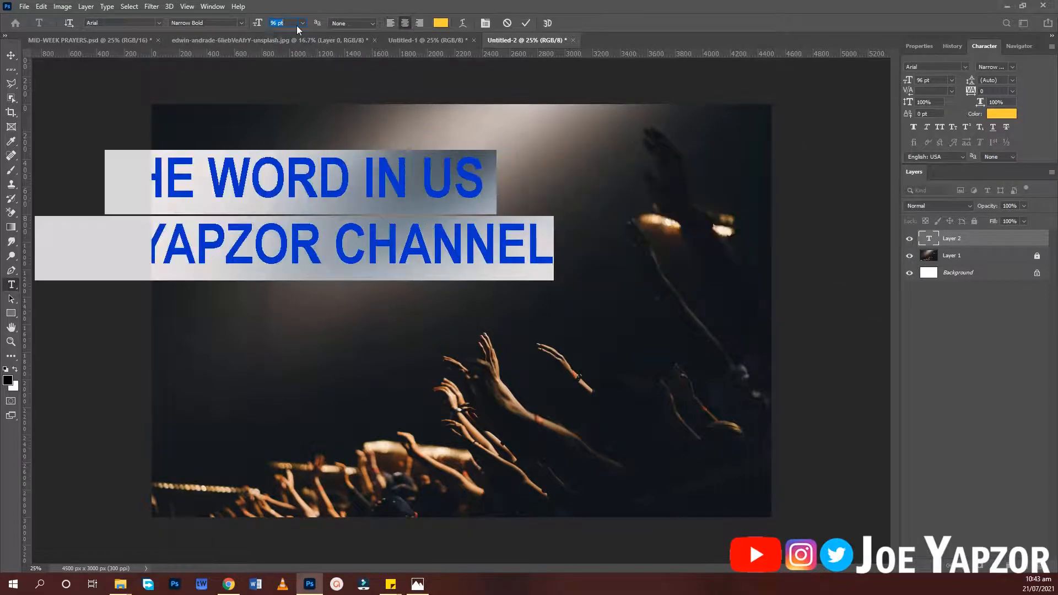
click(241, 23)
click(213, 32)
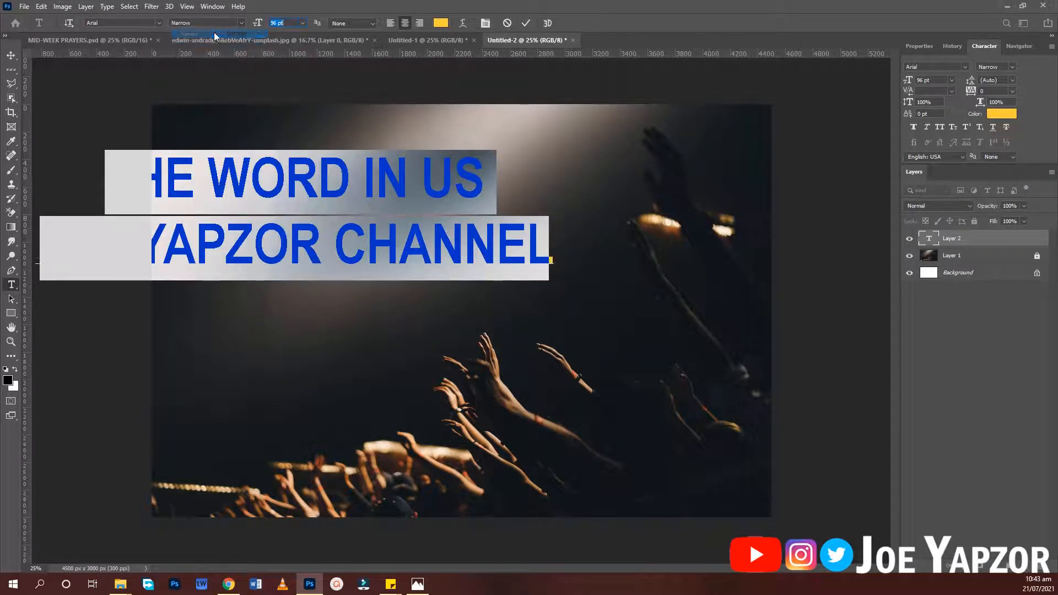
drag(254, 25, 214, 44)
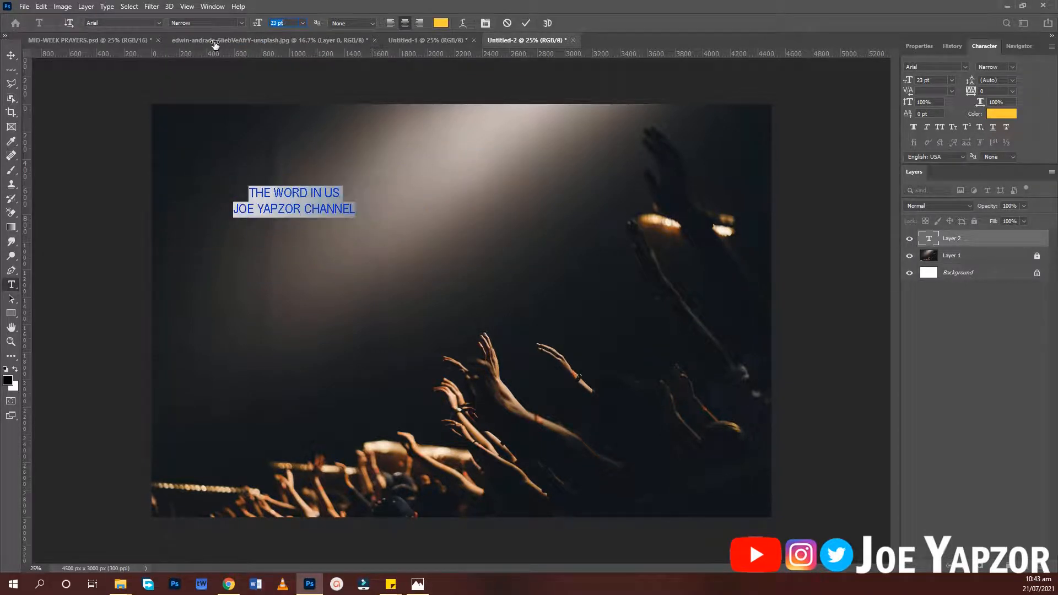
drag(284, 130, 466, 81)
- Colour the header white (ffffff) and nudge it centred under the spotlight
click(440, 22)
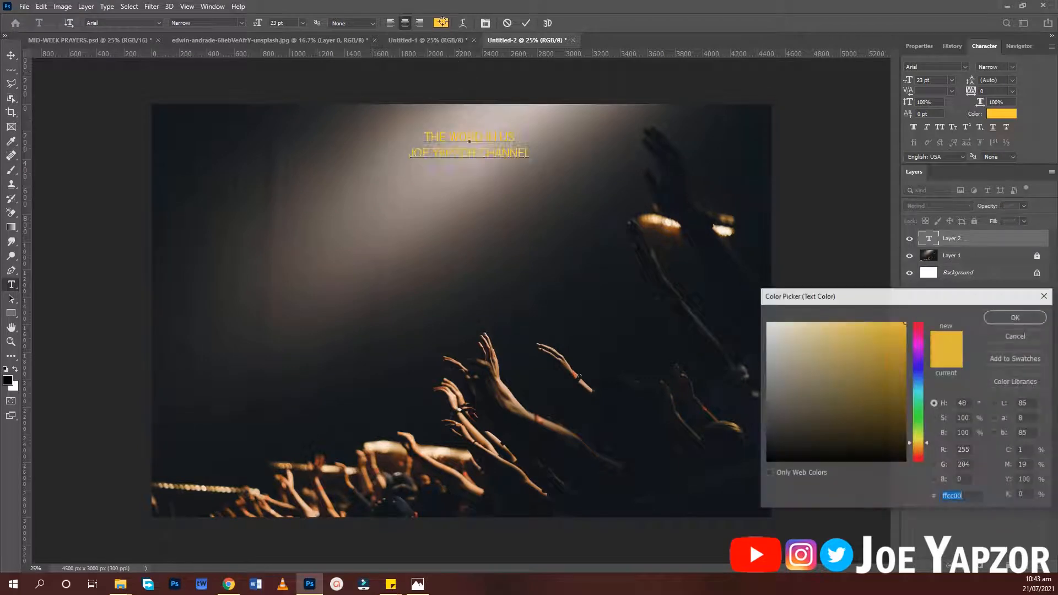
click(626, 244)
text(ffffff)
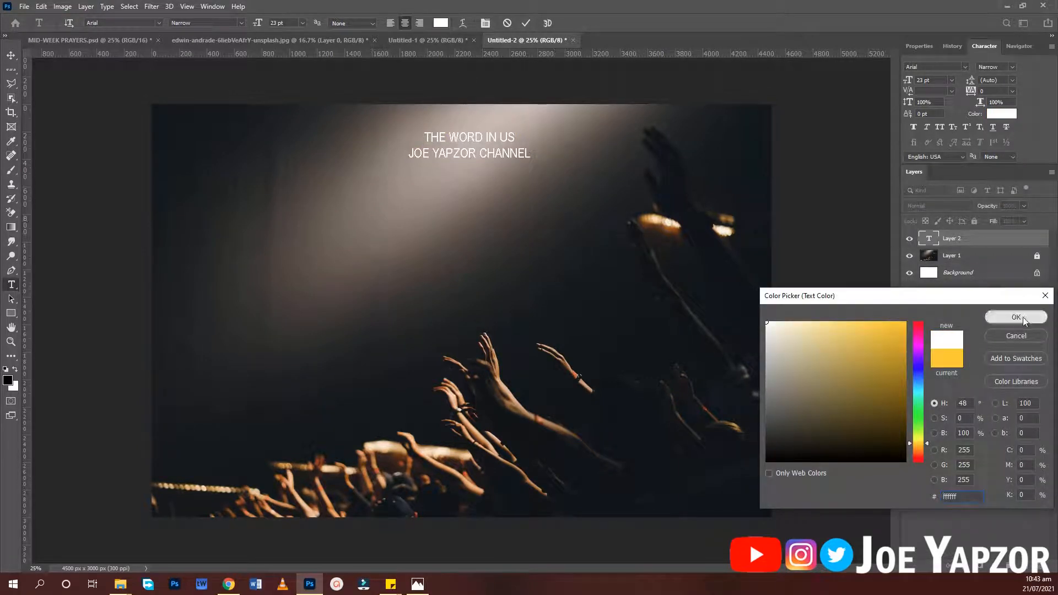
click(1006, 316)
click(11, 55)
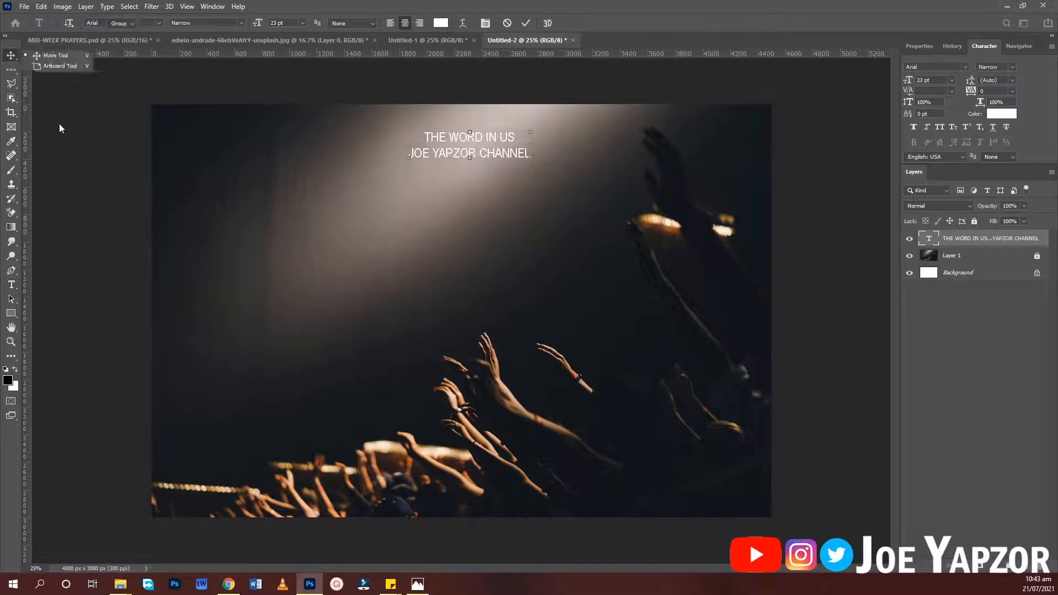
drag(497, 166, 484, 151)
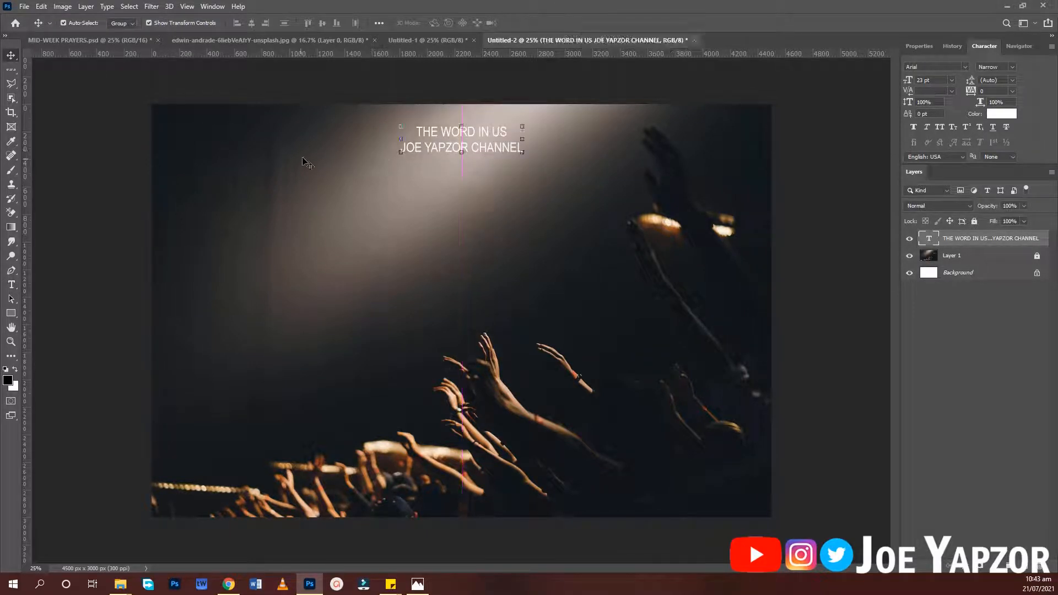
click(361, 158)
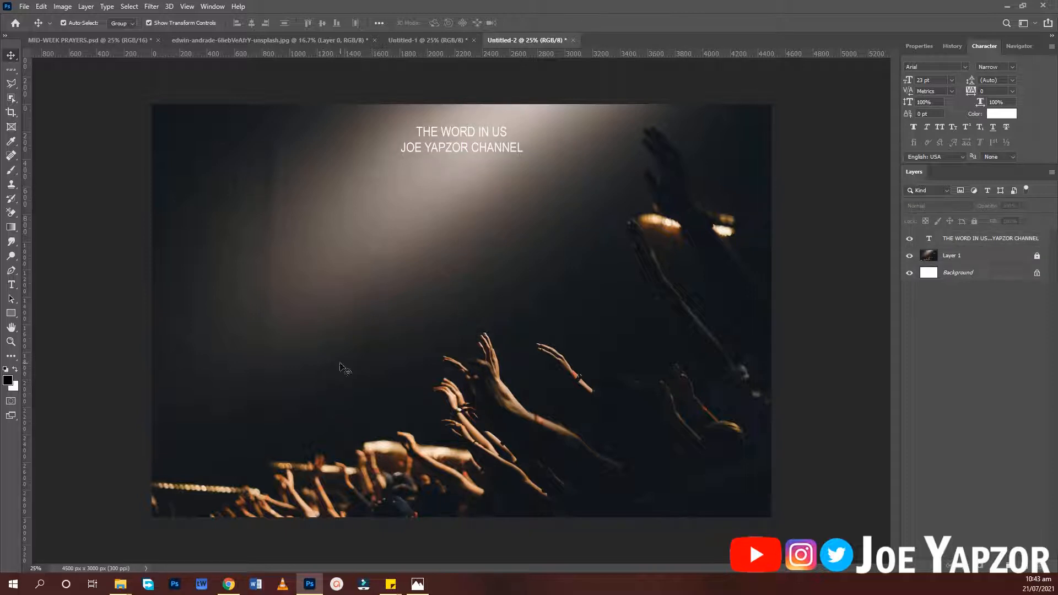
- Add separate text layers 'PAX' and 'Prayers' on the left-centre of the photo
key(t)
click(368, 233)
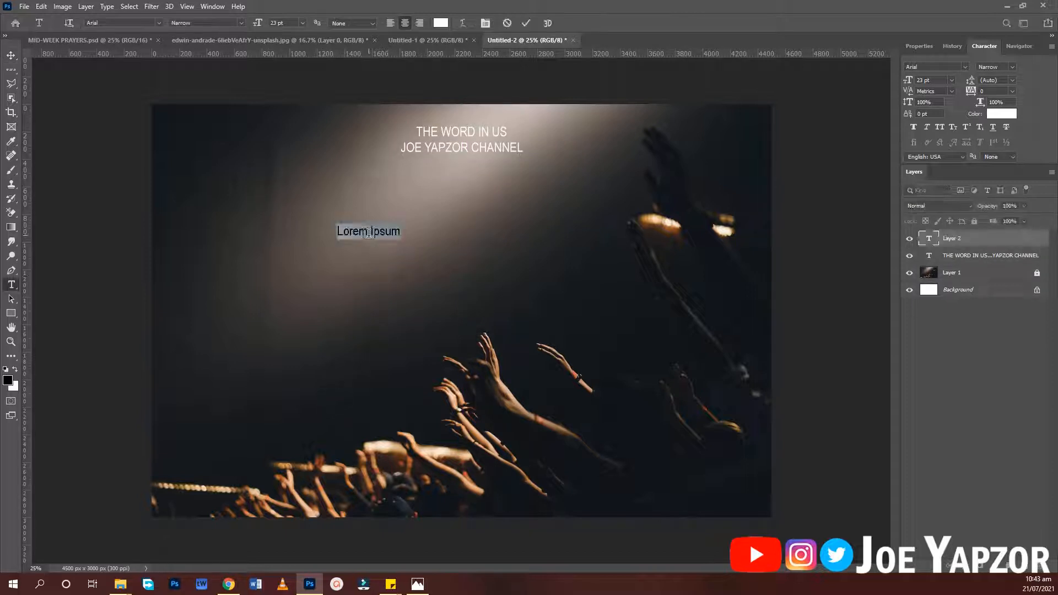
text(PAX)
key(ctrl+Return)
click(407, 335)
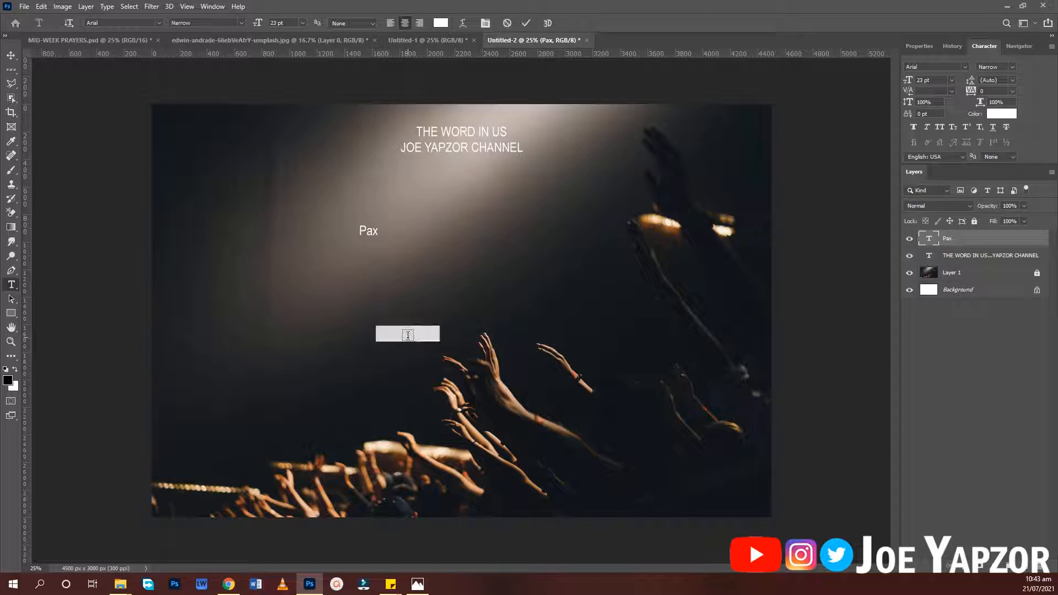
text(Prayers)
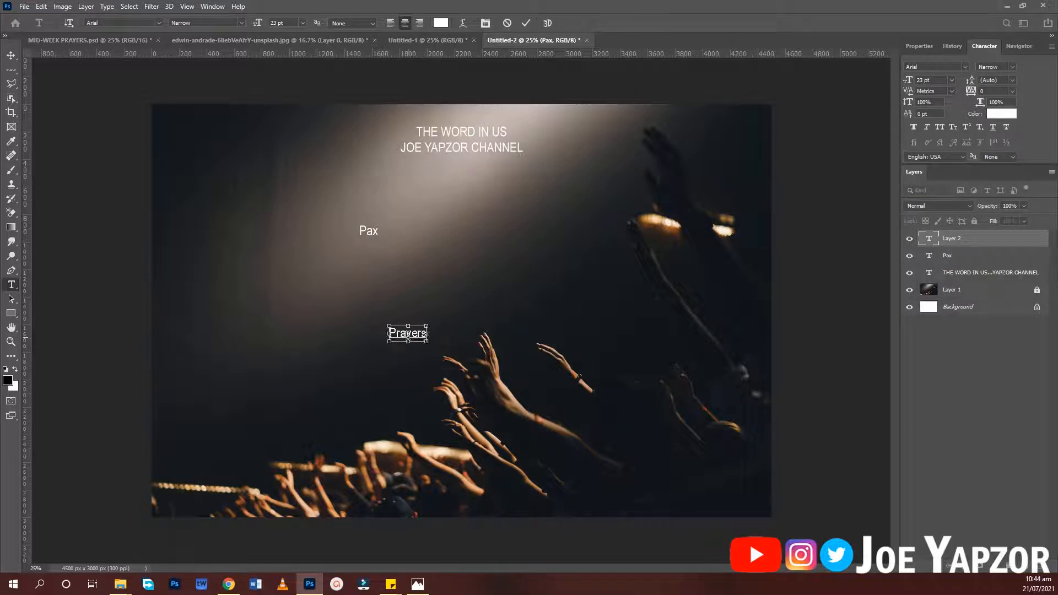
key(ctrl+Return)
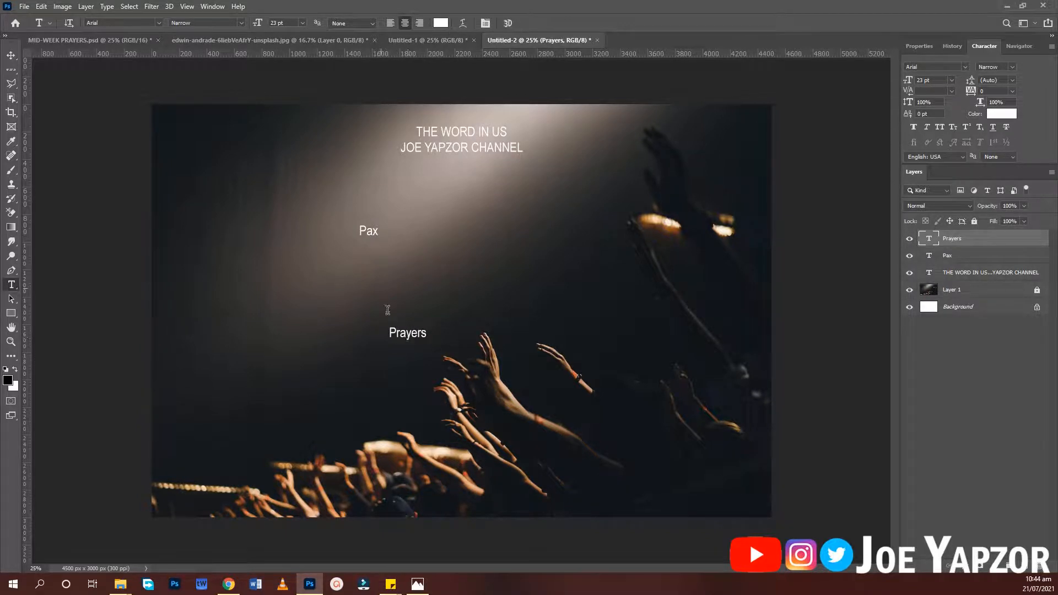
- Add 'MID' and 'WEEK' as separate text layers side by side below Pax
click(377, 260)
text(mwd)
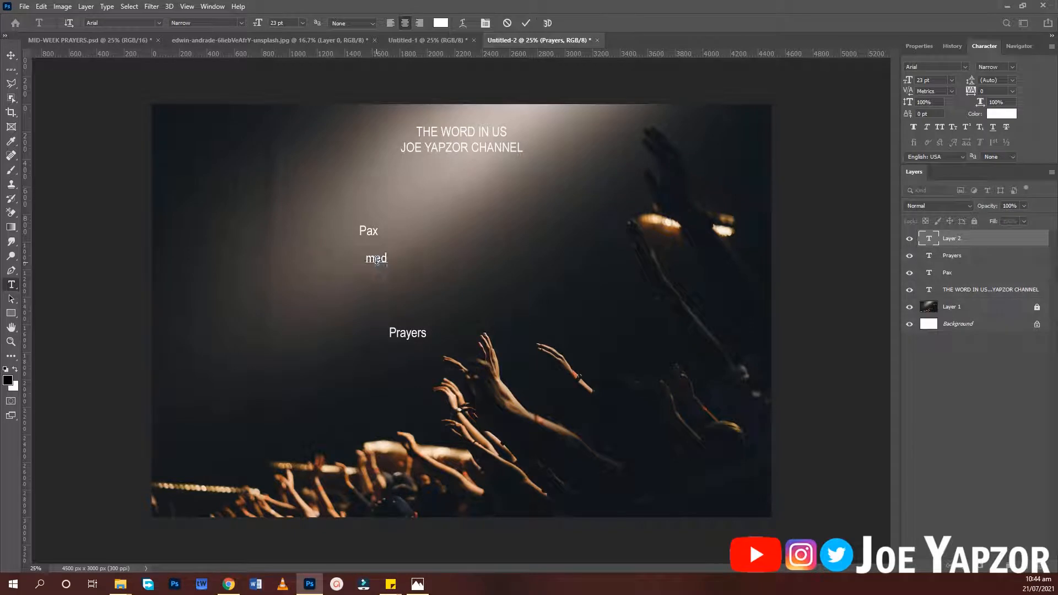
key(BackSpace)
key(BackSpace)
key(BackSpace)
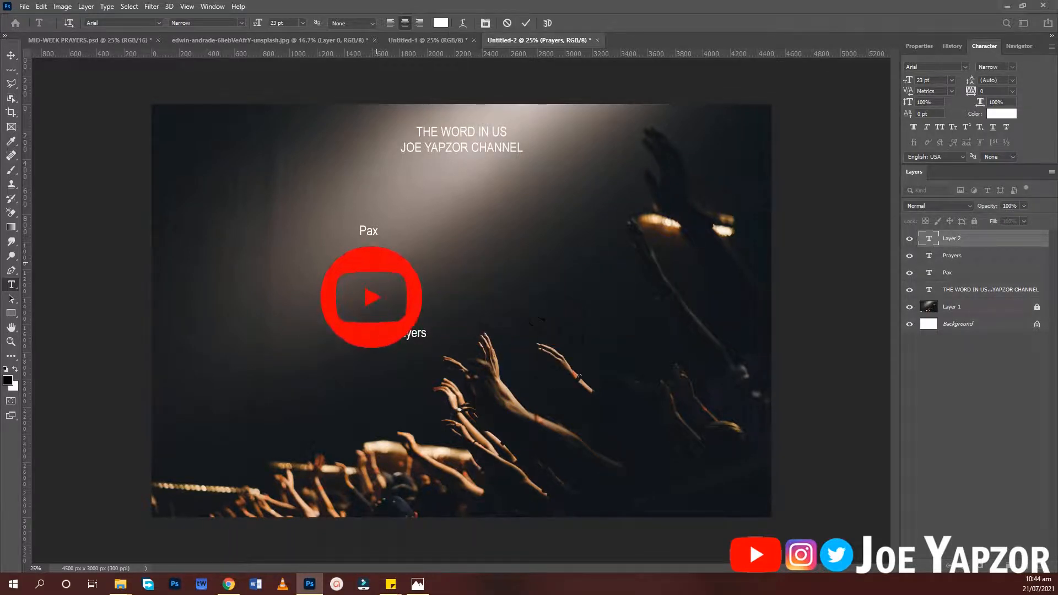
key(ctrl+Return)
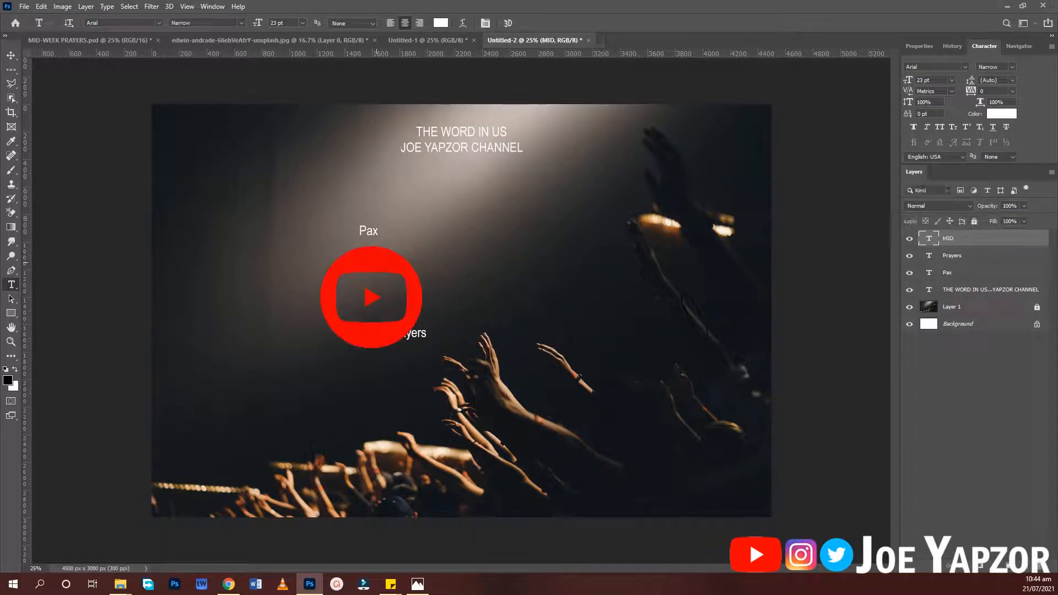
click(435, 261)
text(WEE)
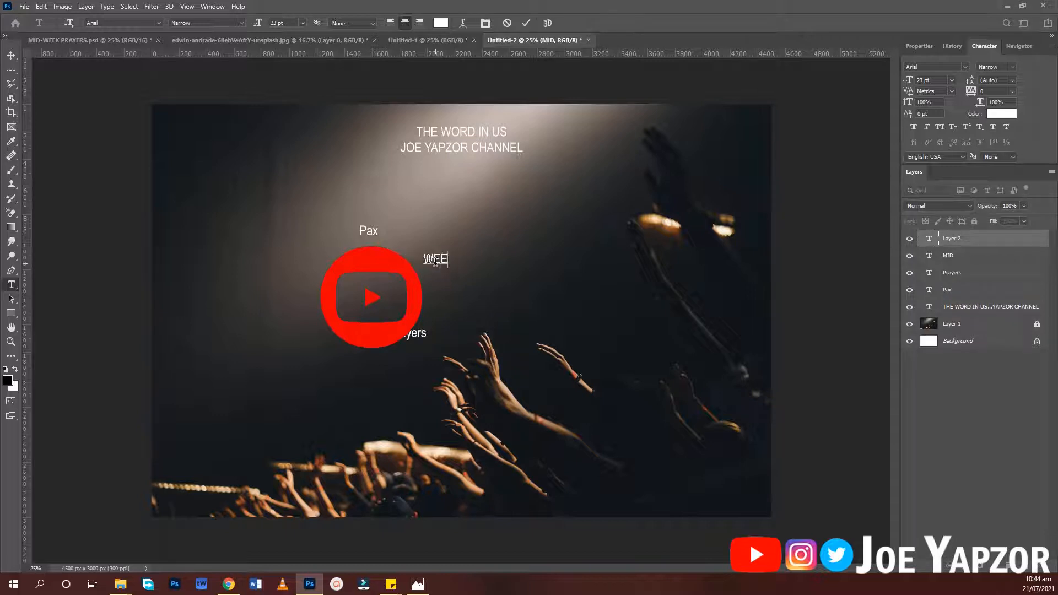
text(K)
key(ctrl+Return)
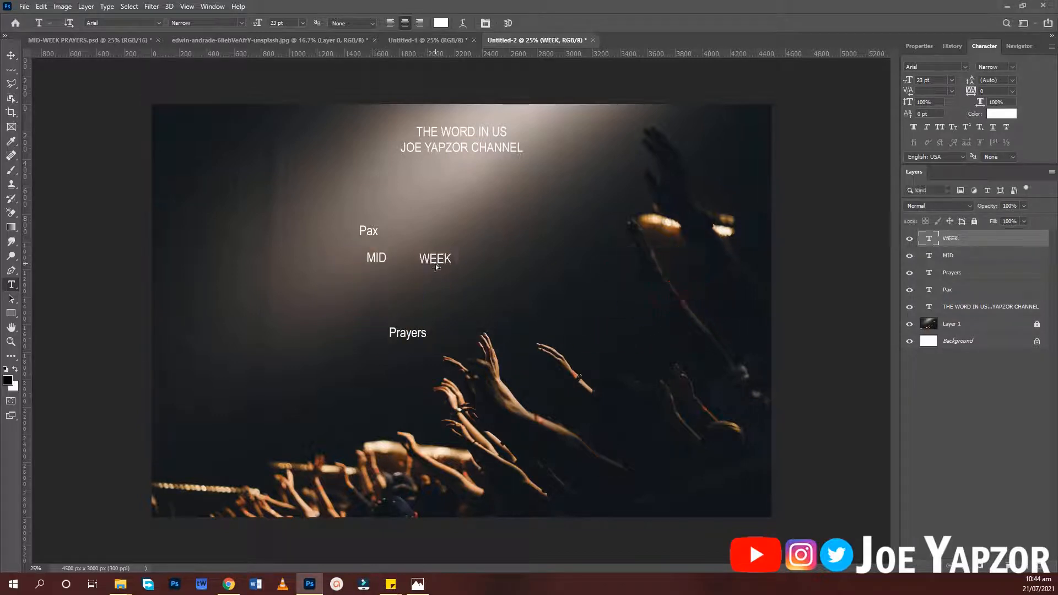
click(16, 56)
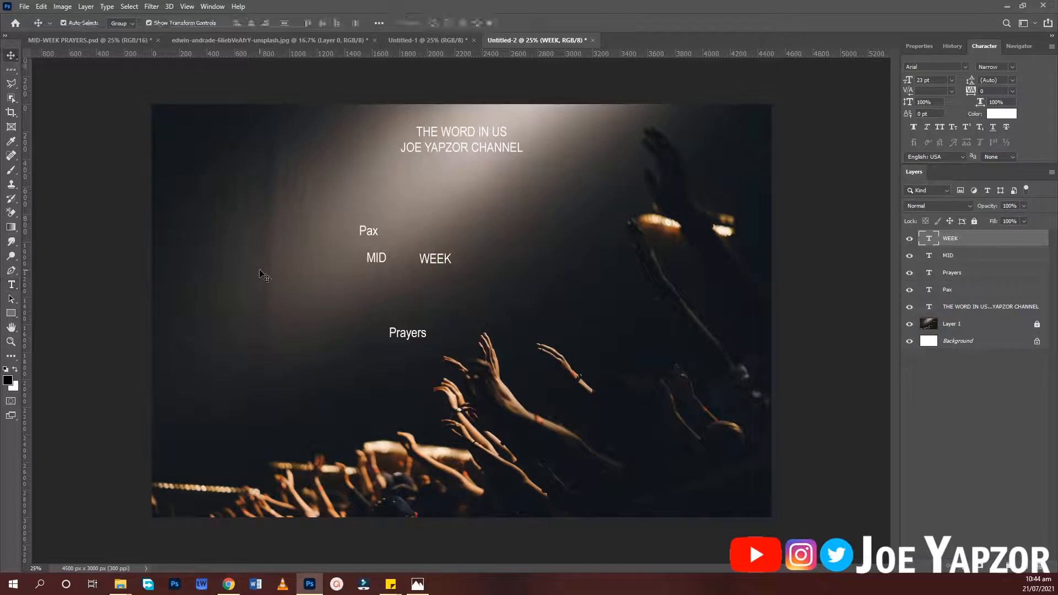
- Scale MID and WEEK to 51.86 pt together and set them in Akrobat SemiBold
drag(308, 266, 499, 245)
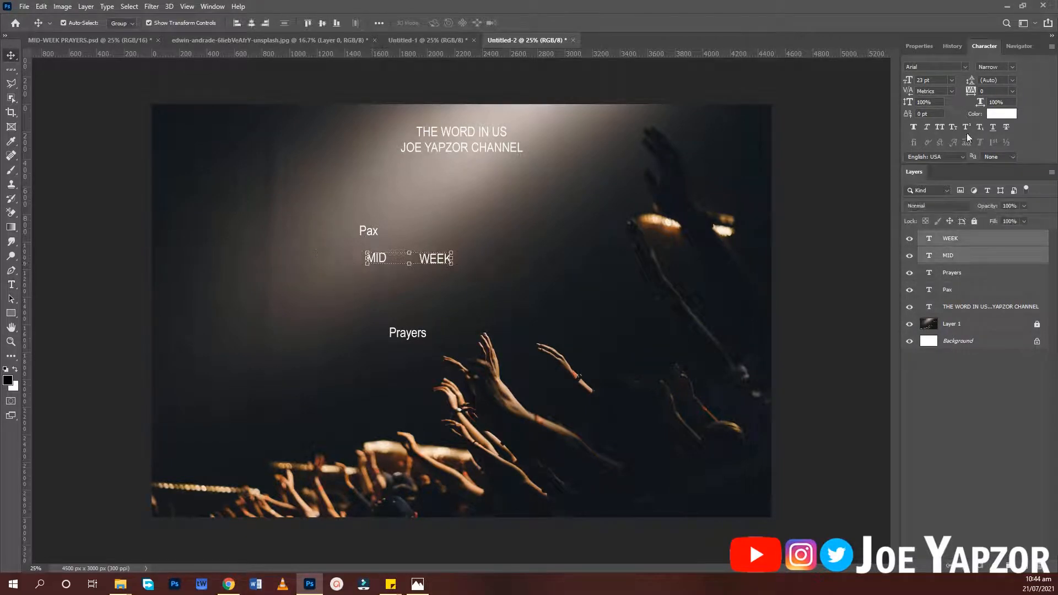
drag(438, 259, 397, 261)
mouse_move(307, 265)
mouse_down()
mouse_move(455, 253)
mouse_move(479, 270)
mouse_move(573, 292)
mouse_move(497, 263)
mouse_up()
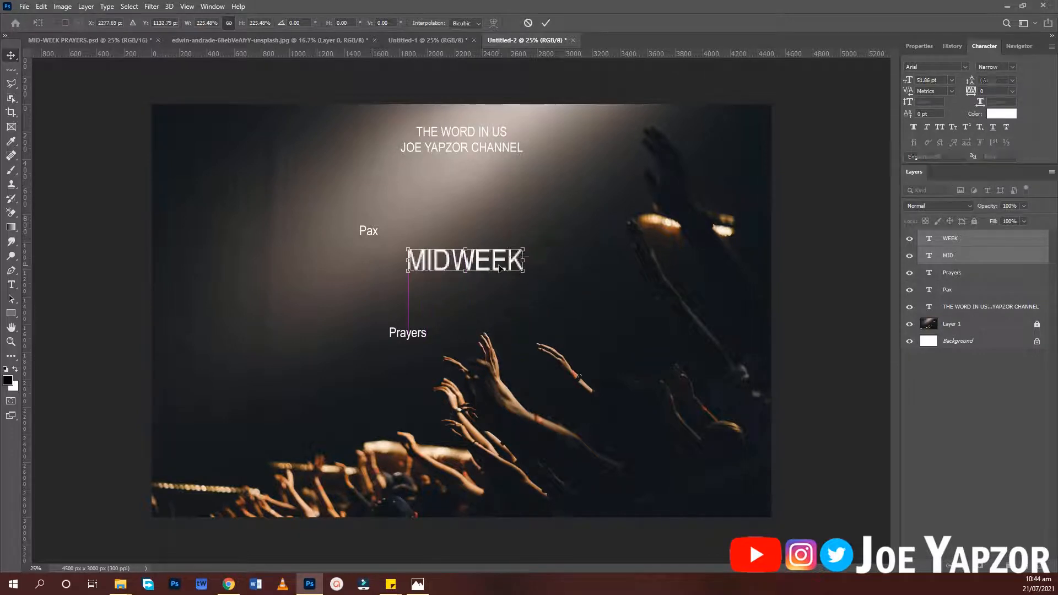
key(Return)
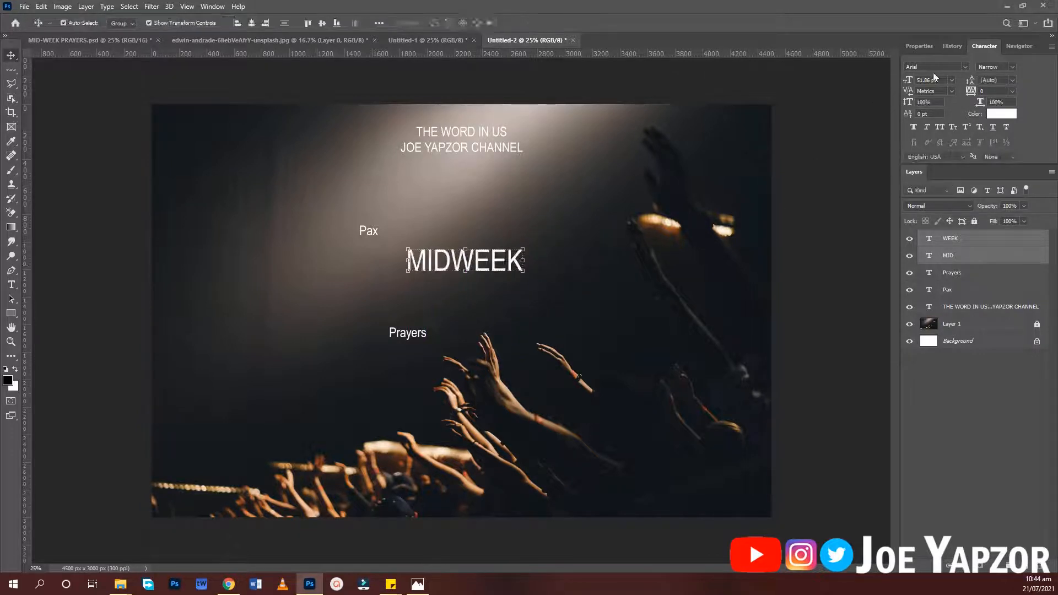
text(AKRTO)
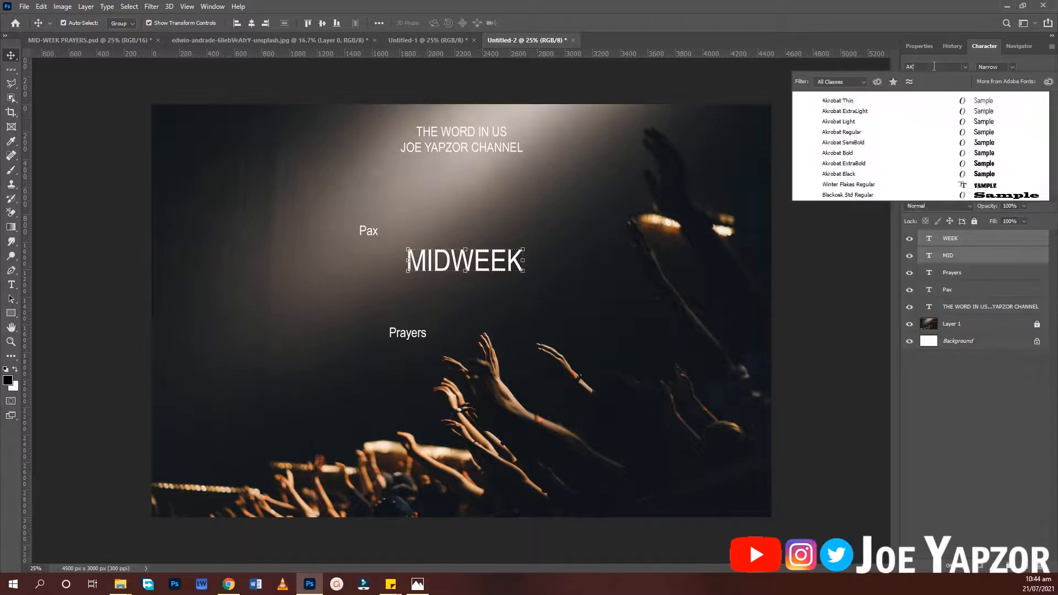
key(BackSpace)
key(BackSpace)
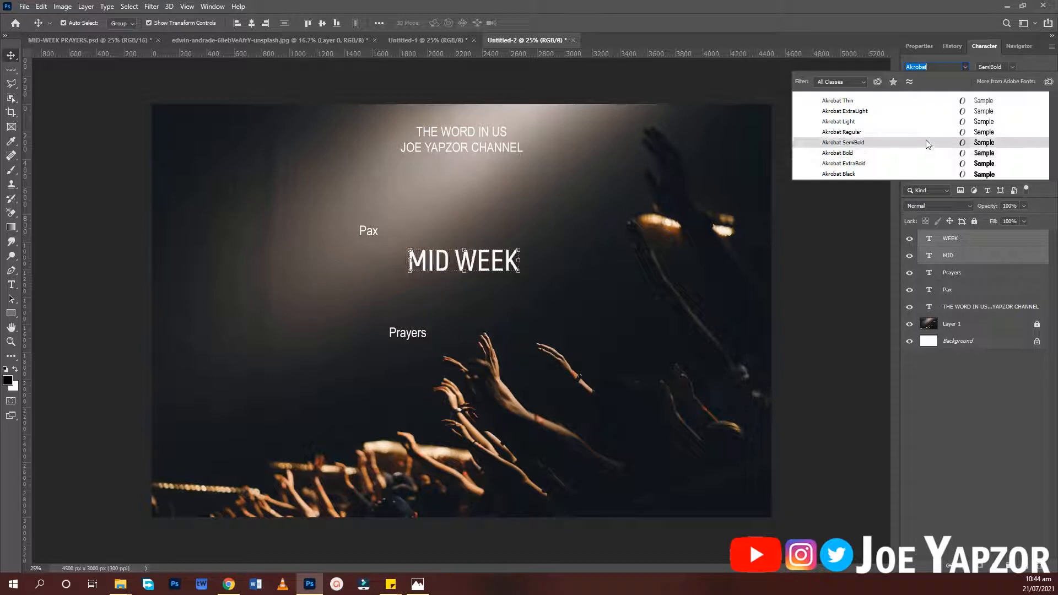
key(Up)
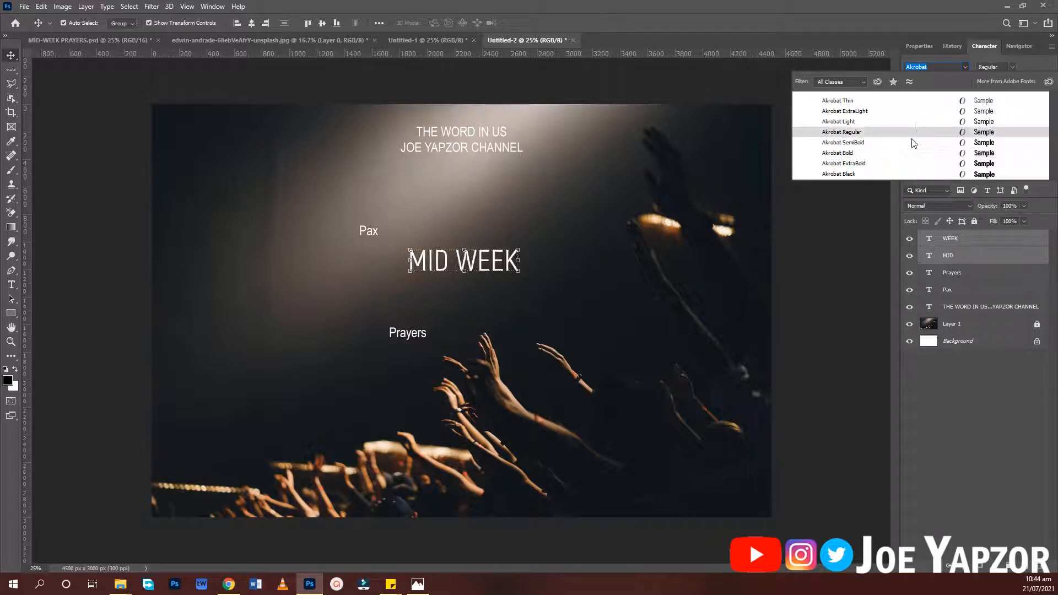
key(Escape)
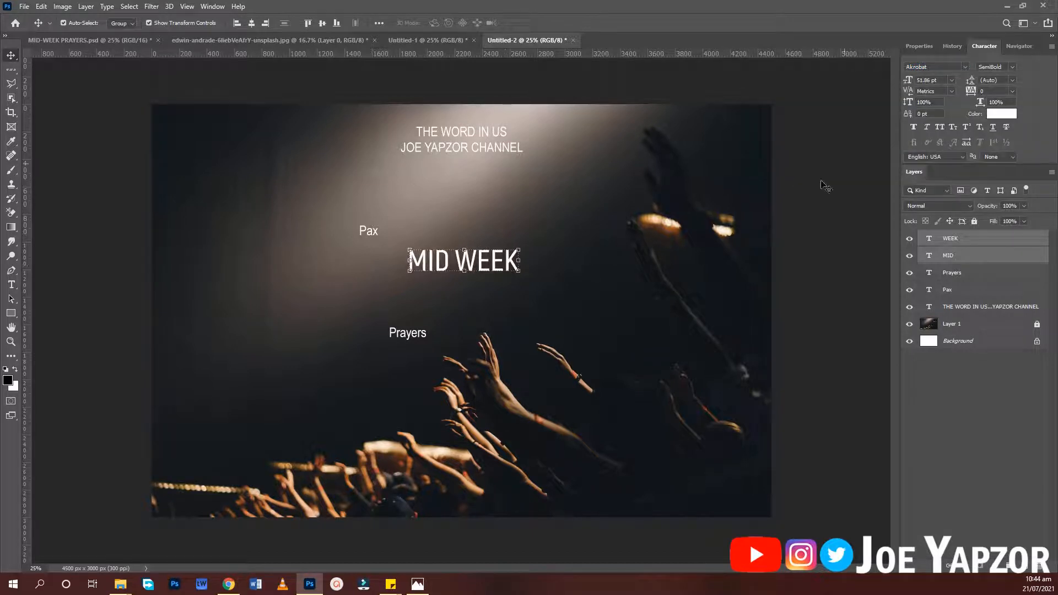
- Enlarge MID and WEEK in Akrobat Bold, with WEEK right after MID, vertical centres aligned
drag(913, 81, 941, 81)
click(1014, 68)
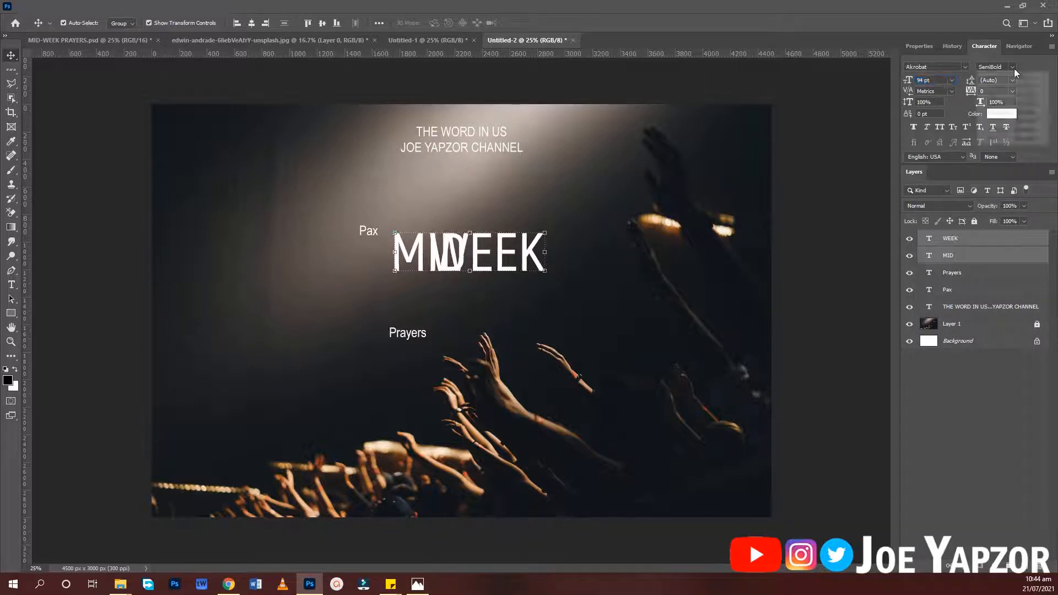
click(999, 122)
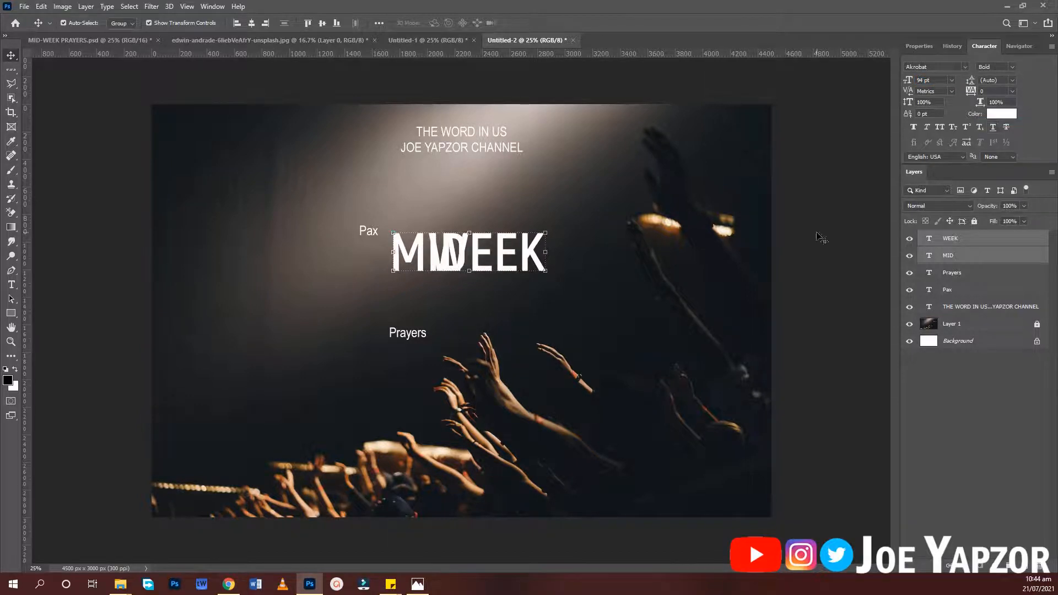
drag(497, 258, 543, 258)
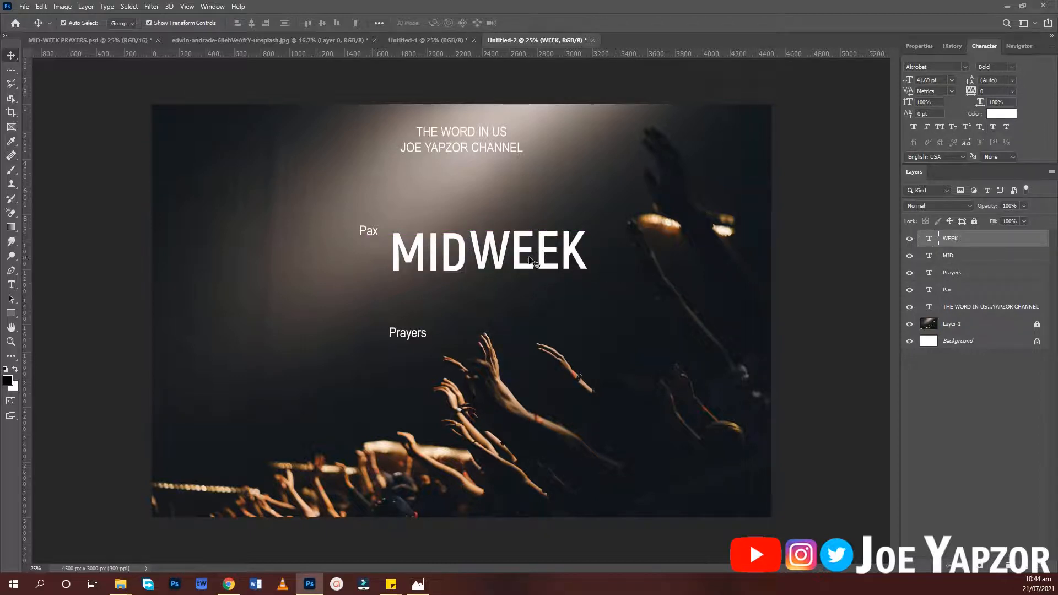
shift+click(409, 259)
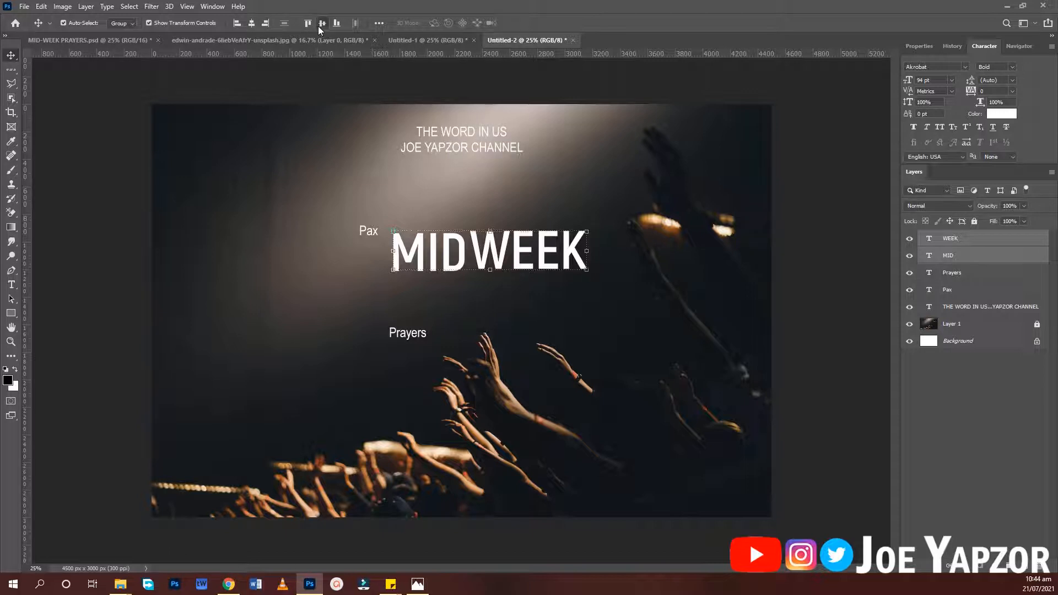
click(322, 23)
- Move MIDWEEK just under Pax, scale it to about 115%, then select only MID
drag(507, 251, 472, 262)
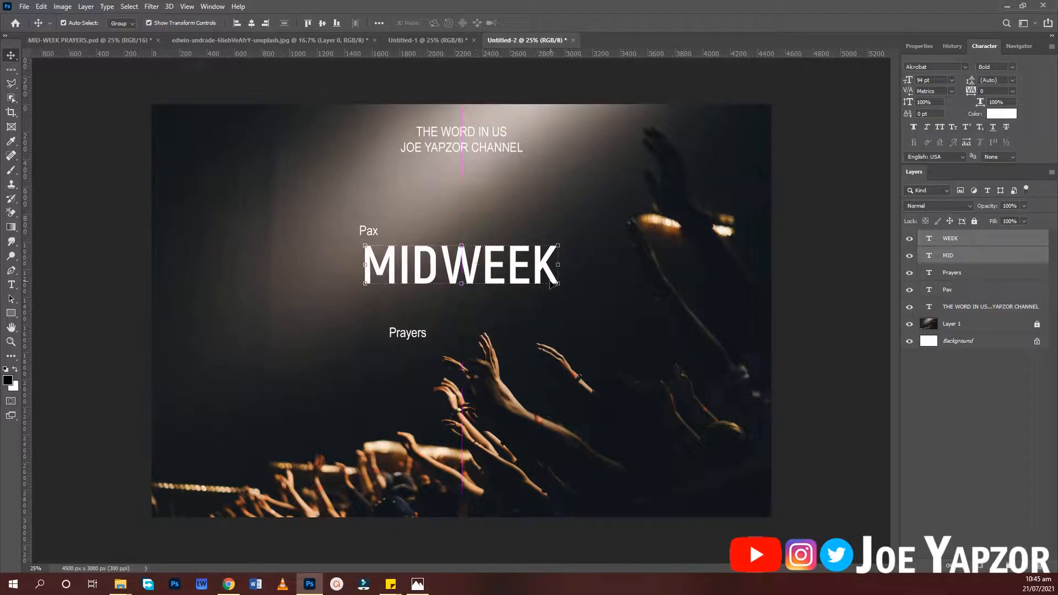
mouse_move(551, 284)
mouse_down()
mouse_move(582, 288)
mouse_move(565, 263)
mouse_move(543, 279)
mouse_up()
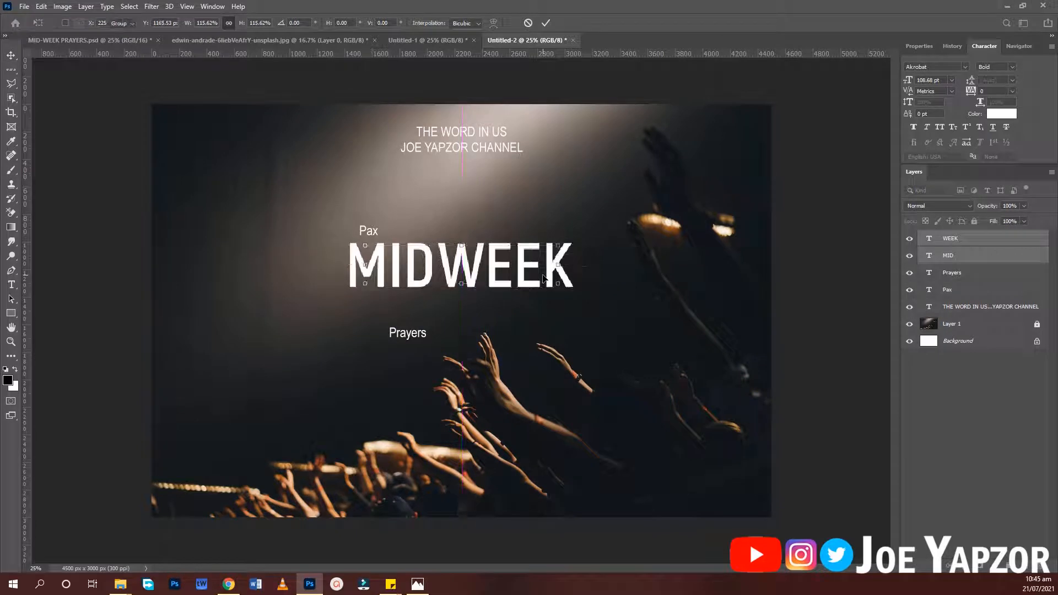
key(Return)
click(427, 274)
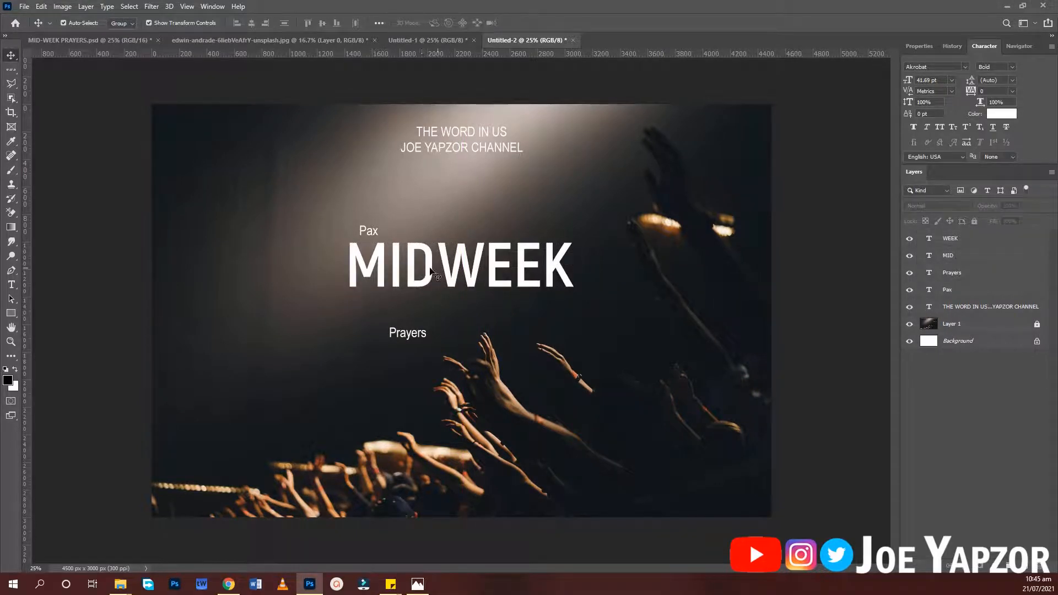
click(400, 286)
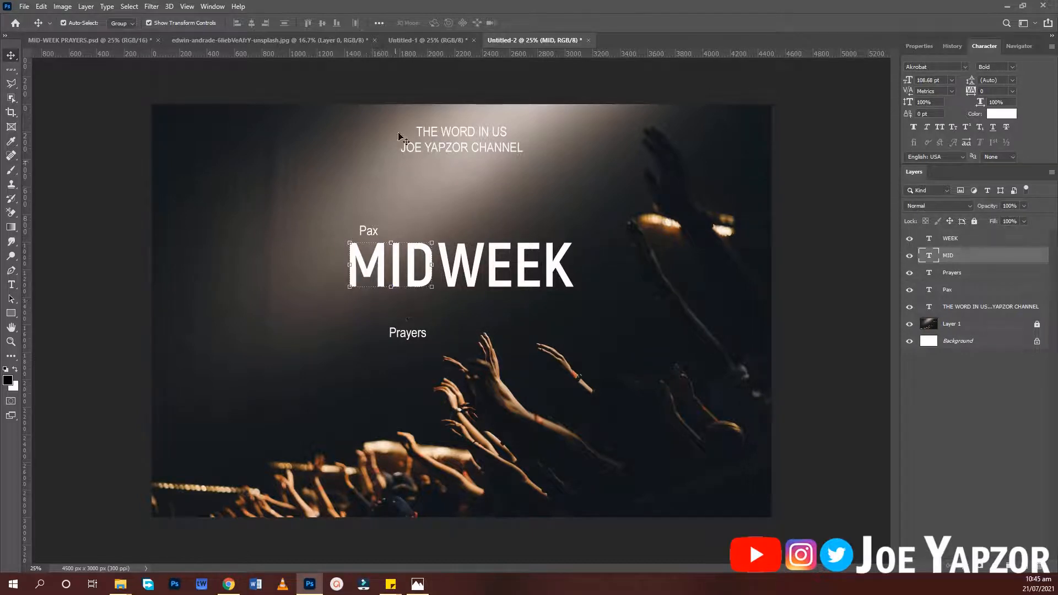
drag(997, 223, 1055, 218)
- Add a Stroke effect to MID using white sampled from the text
double_click(1022, 257)
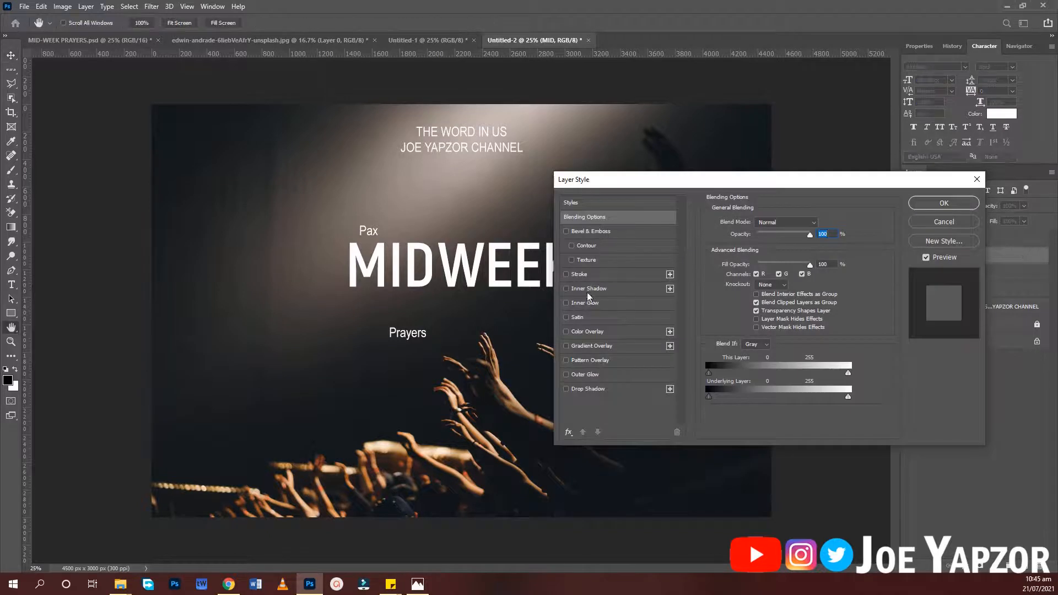
click(581, 276)
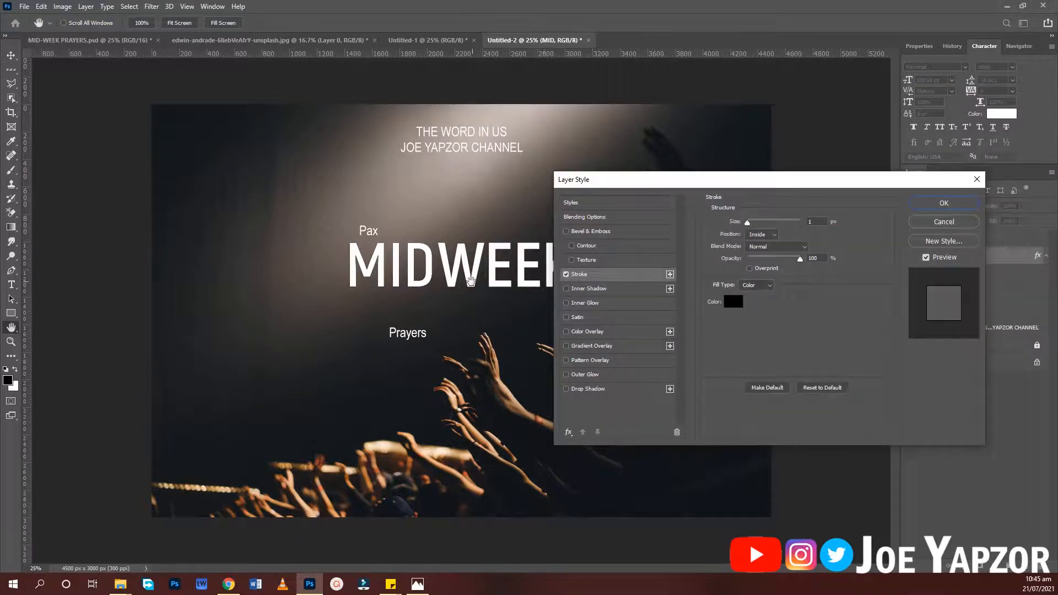
click(762, 234)
click(763, 243)
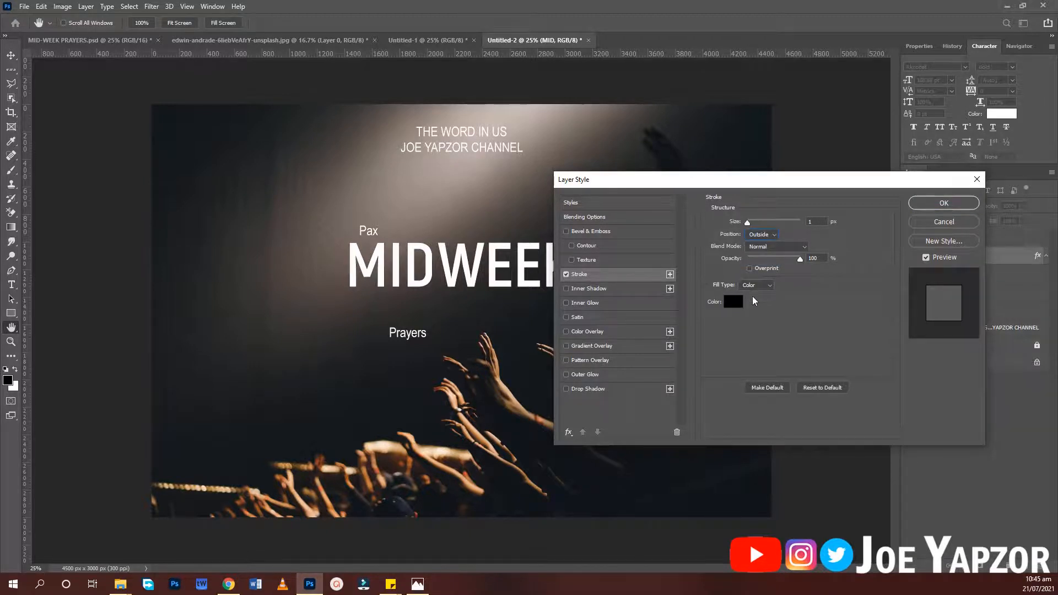
click(733, 302)
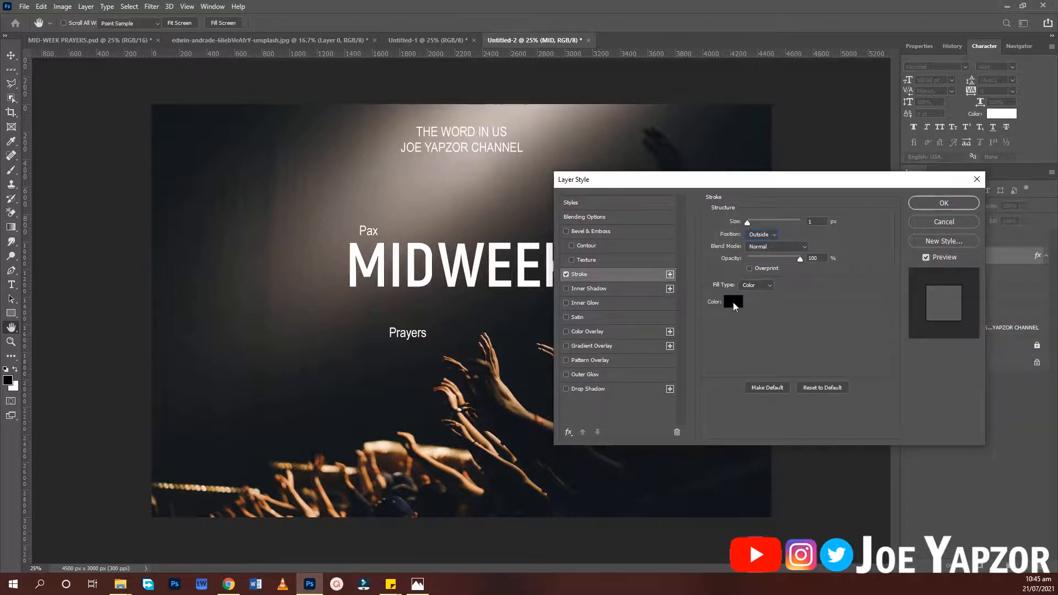
click(463, 250)
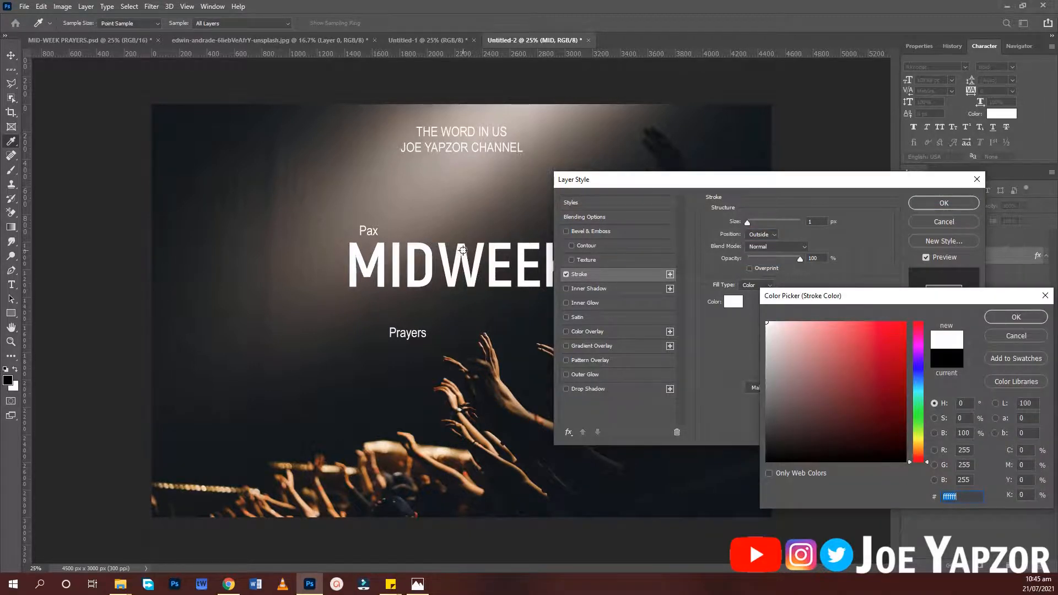
click(1016, 318)
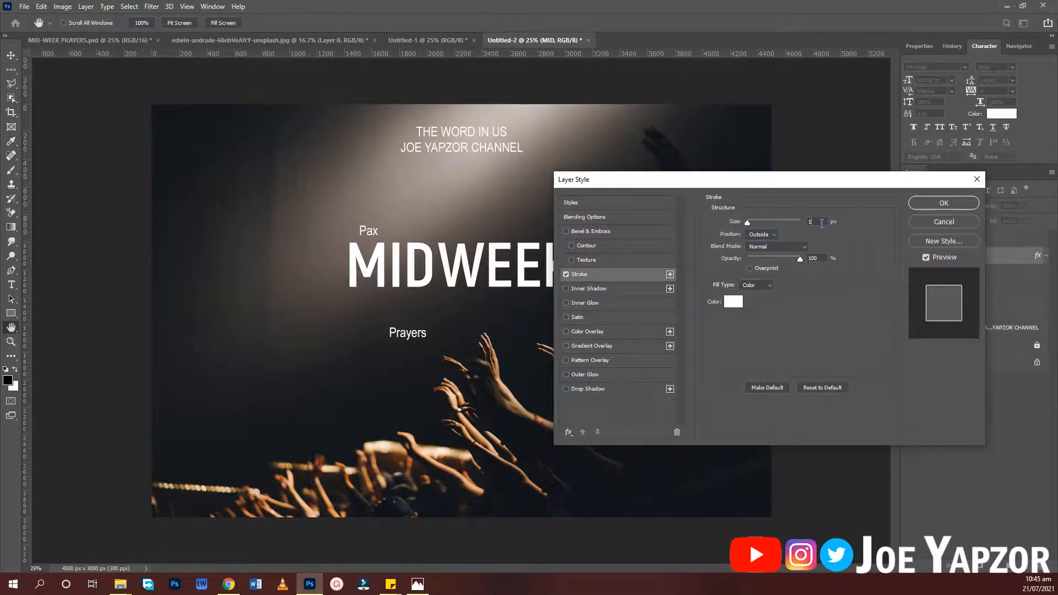
- Set the stroke to 9 px, centred on the letter edges, and apply it
key(Up)
key(Up)
key(Up)
key(Up)
key(Up)
key(Up)
key(Up)
key(Up)
key(Up)
key(Up)
key(Up)
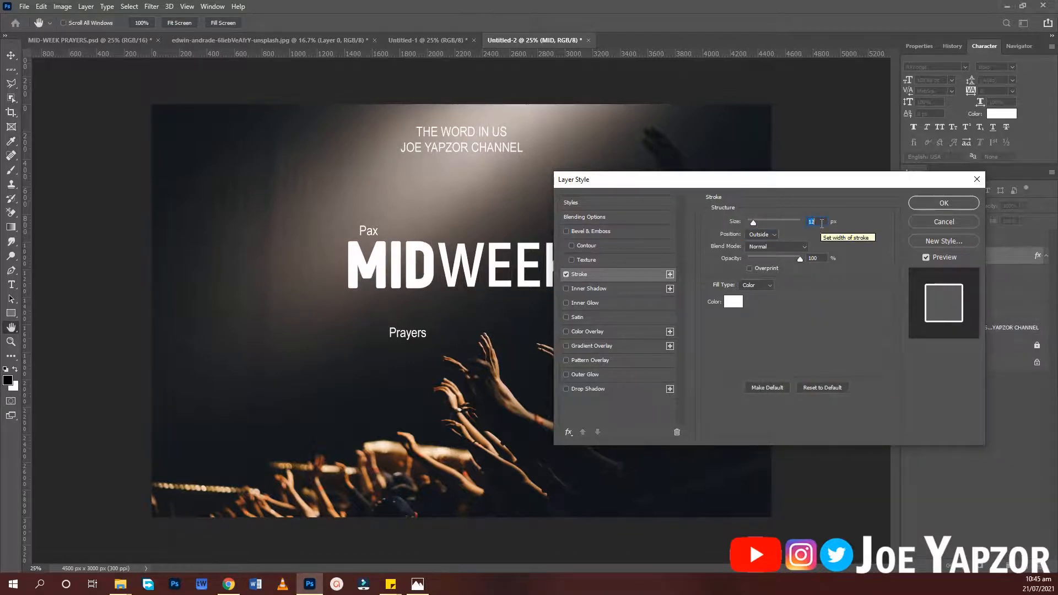
key(Up)
key(Down)
key(Down)
key(Down)
key(Down)
click(765, 234)
click(762, 260)
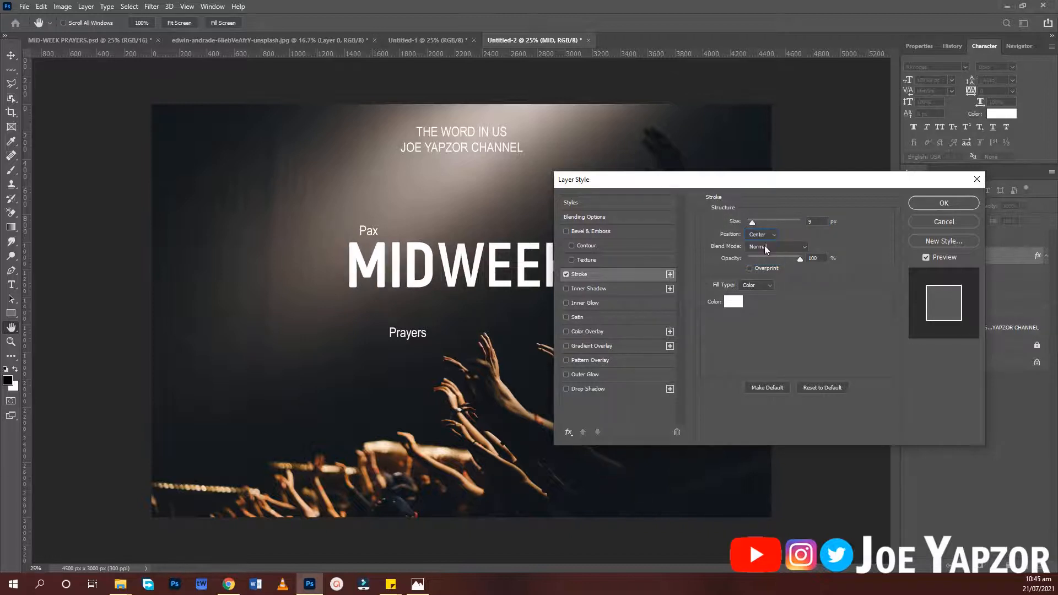
click(933, 204)
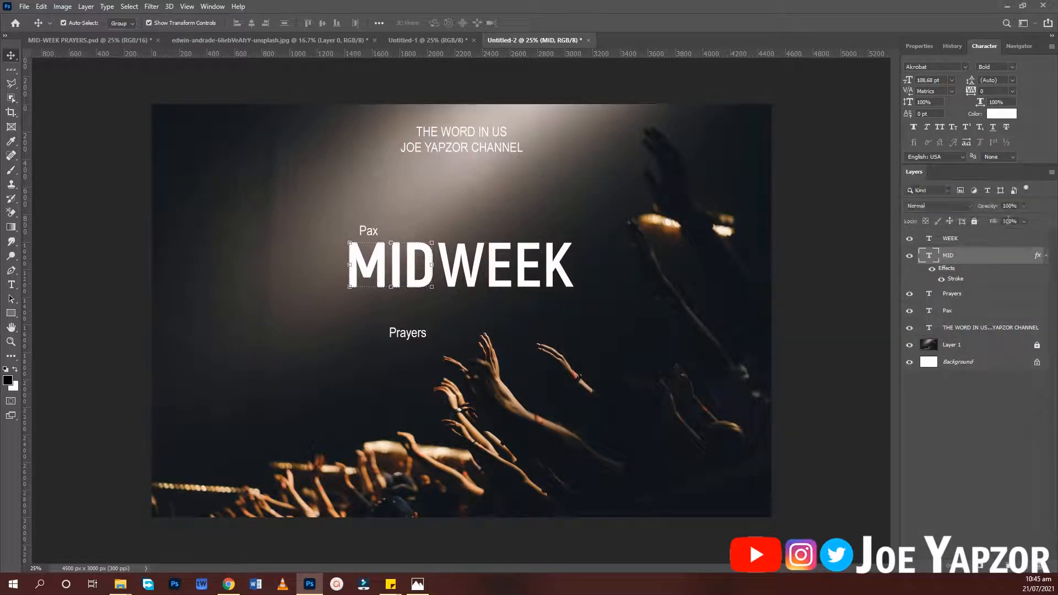
- Set MID's Fill to 0% at full opacity so only its white stroke outline shows
mouse_move(993, 225)
mouse_down()
mouse_move(650, 269)
mouse_move(707, 261)
mouse_up()
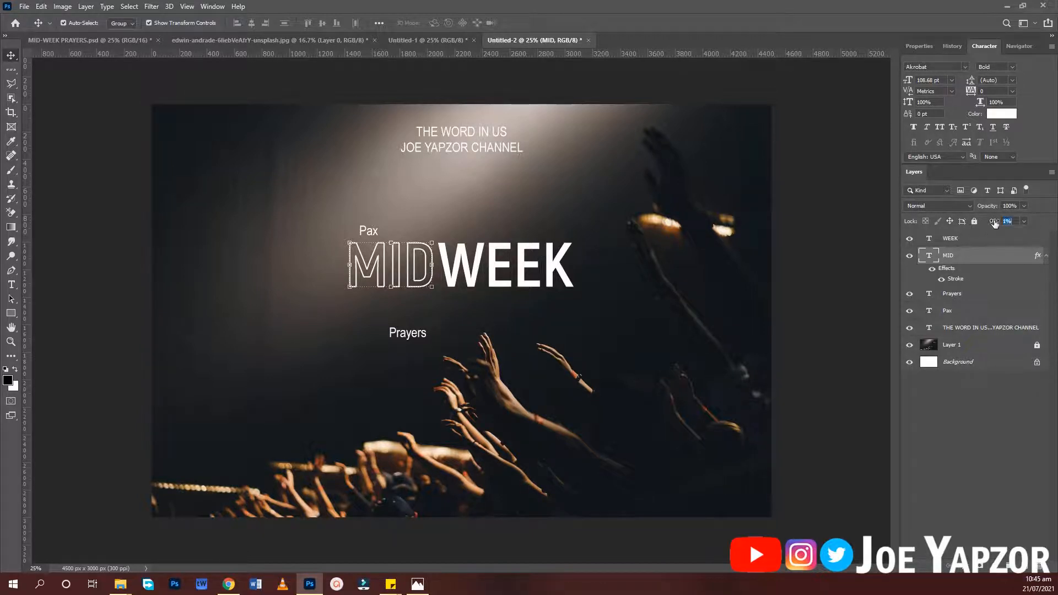
drag(992, 221, 1054, 223)
mouse_move(992, 207)
mouse_down()
mouse_move(887, 217)
mouse_move(1046, 215)
mouse_move(797, 259)
mouse_up()
click(277, 296)
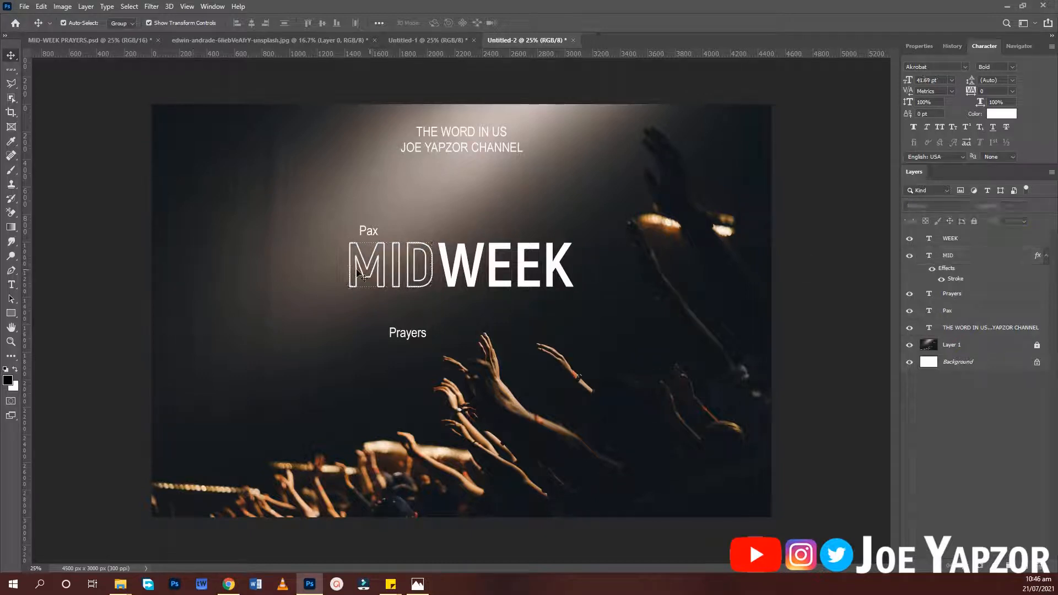
- Set the Pax text in Freestyle Script and enlarge it to 116 pt
click(370, 232)
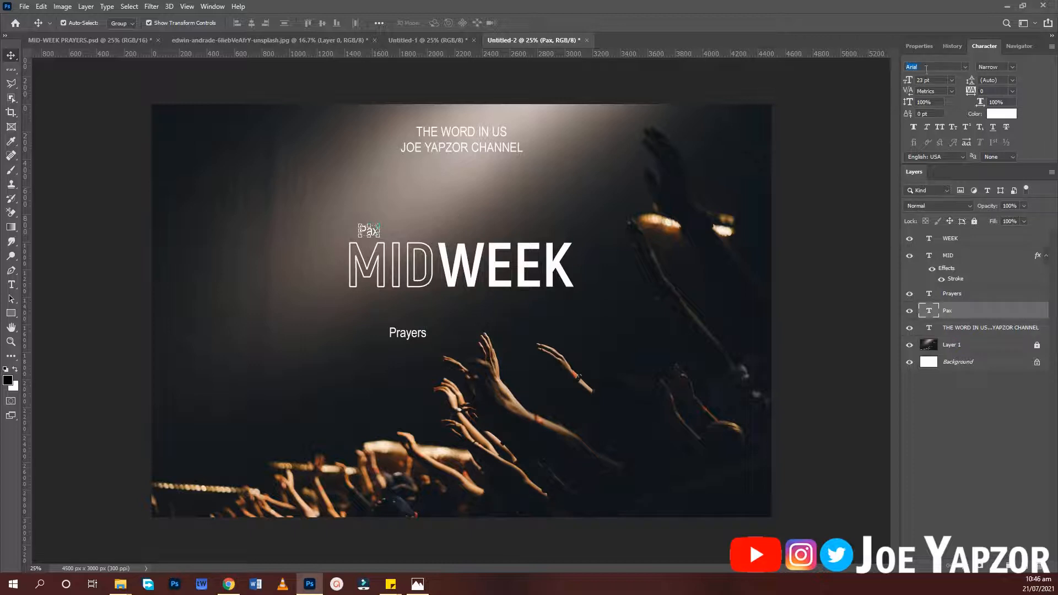
text(free)
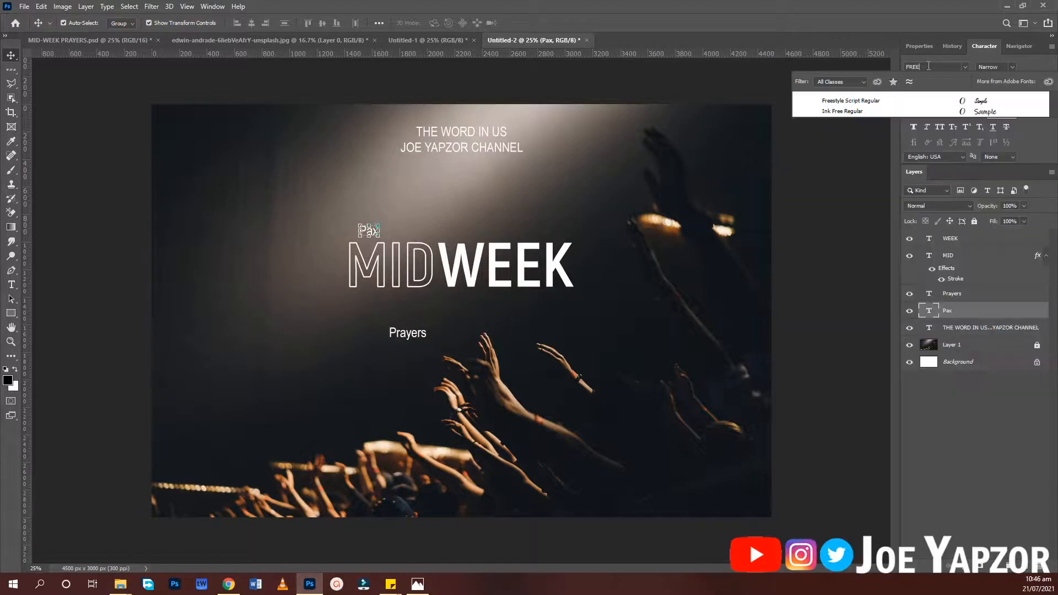
click(893, 103)
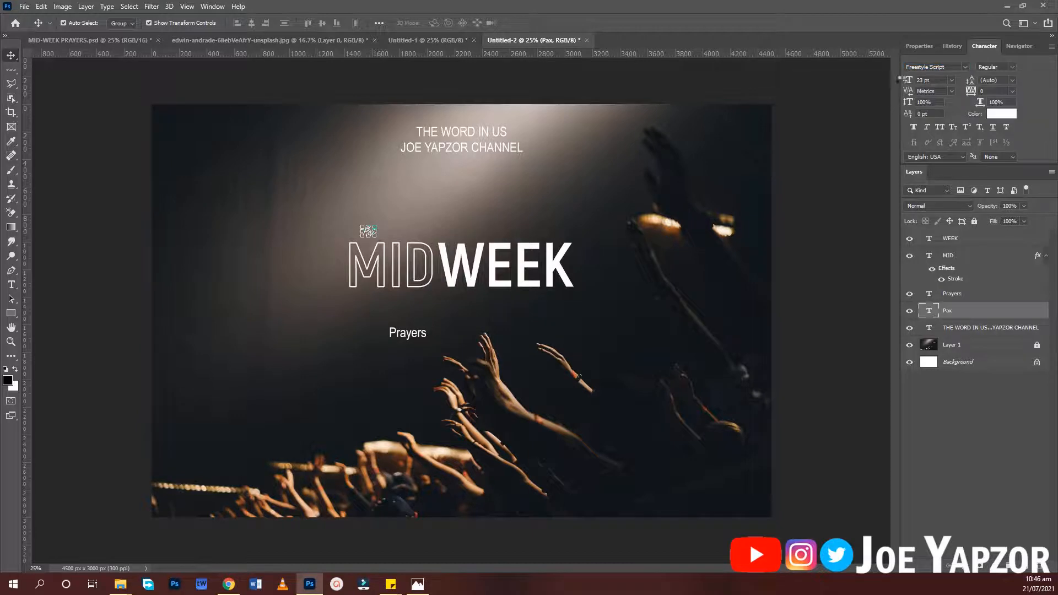
drag(904, 82, 955, 82)
- Nudge Pax slightly left and down, and move Prayers beneath the end of WEEK
click(804, 214)
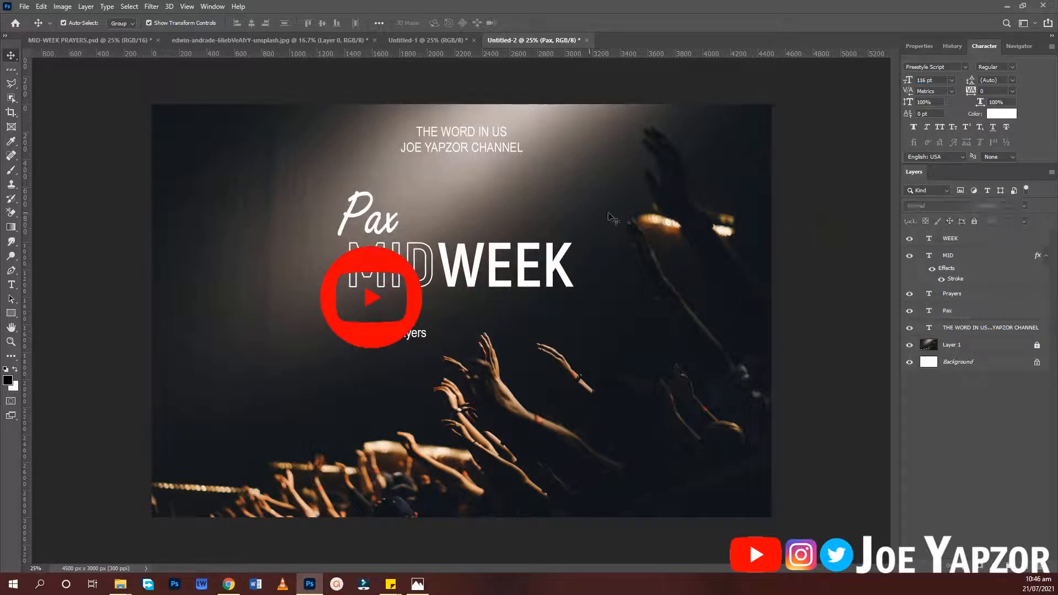
drag(375, 220, 367, 227)
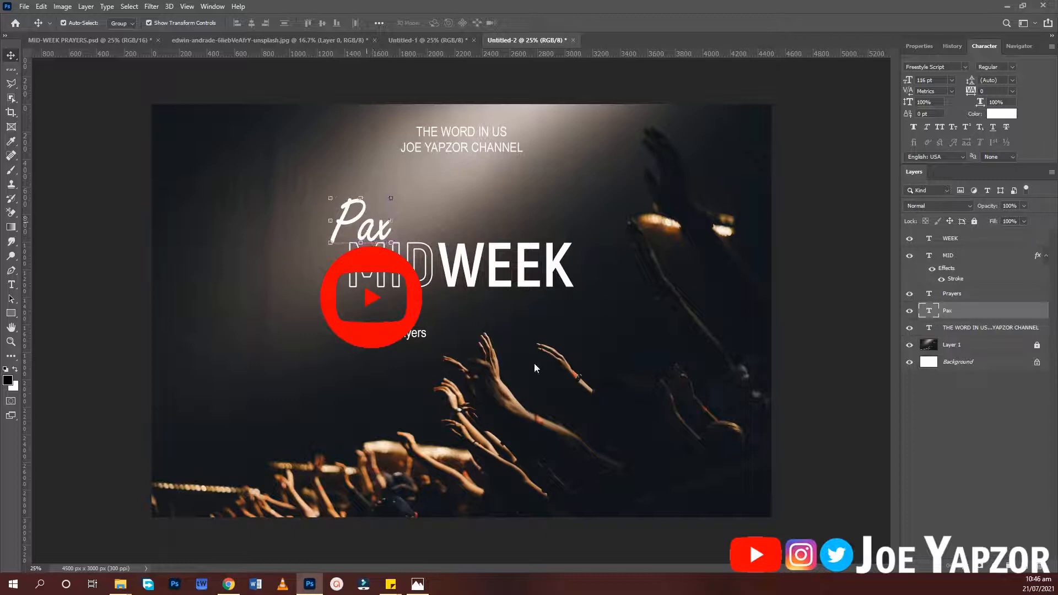
drag(429, 330, 583, 295)
- Set Prayers in Freestyle Script, scale it to 77.24 pt under WEEK, and start a yellow colour
click(919, 68)
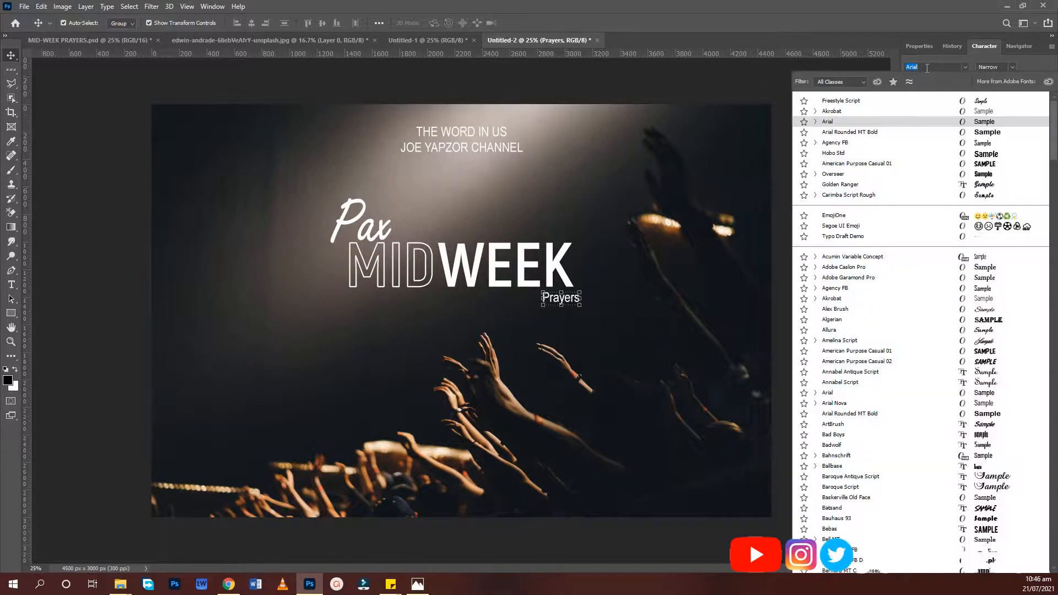
click(863, 101)
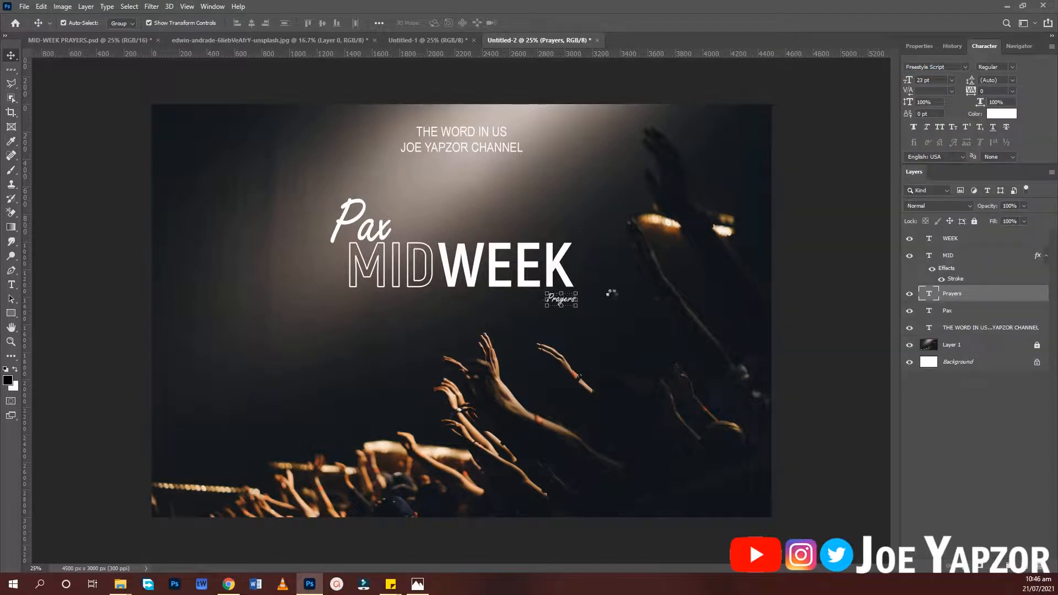
drag(579, 304, 578, 275)
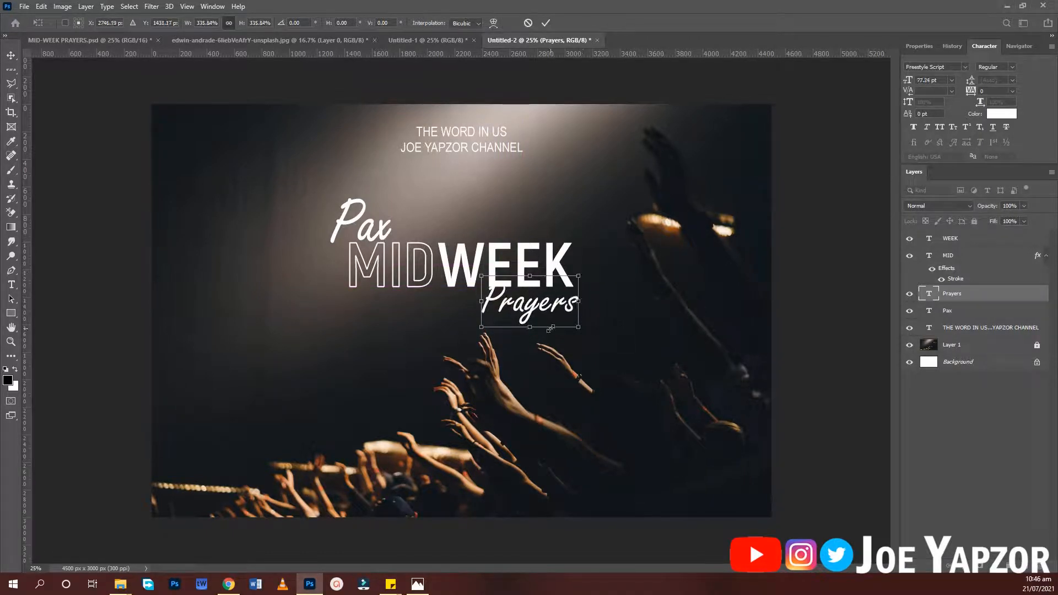
drag(554, 313, 555, 308)
key(Return)
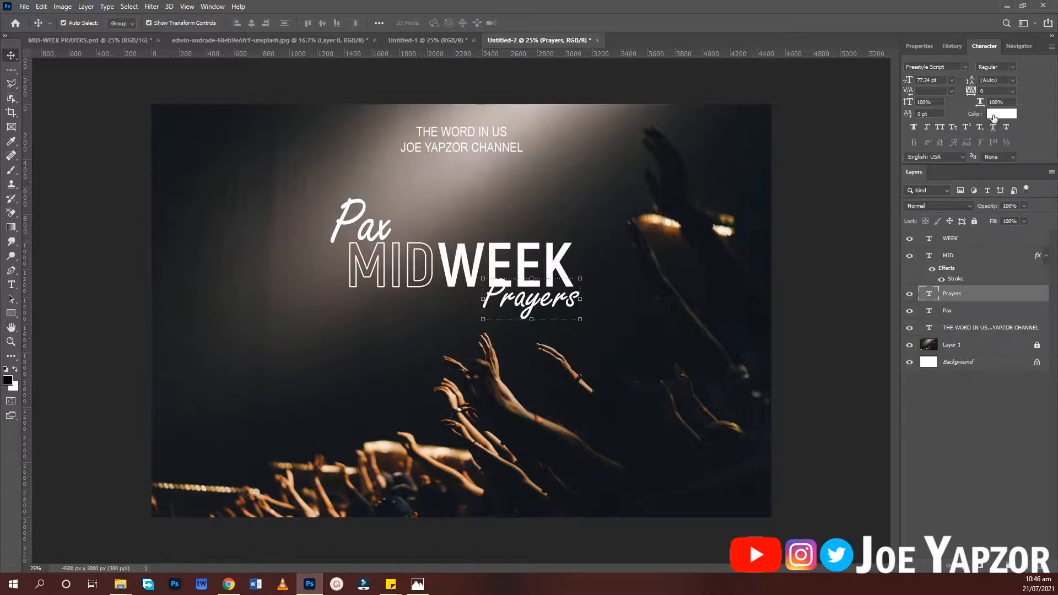
click(993, 115)
drag(919, 434, 918, 439)
- Make Prayers yellow #fff600, stack its layer above WEEK, and scale it toward 96 pt
drag(891, 390, 946, 268)
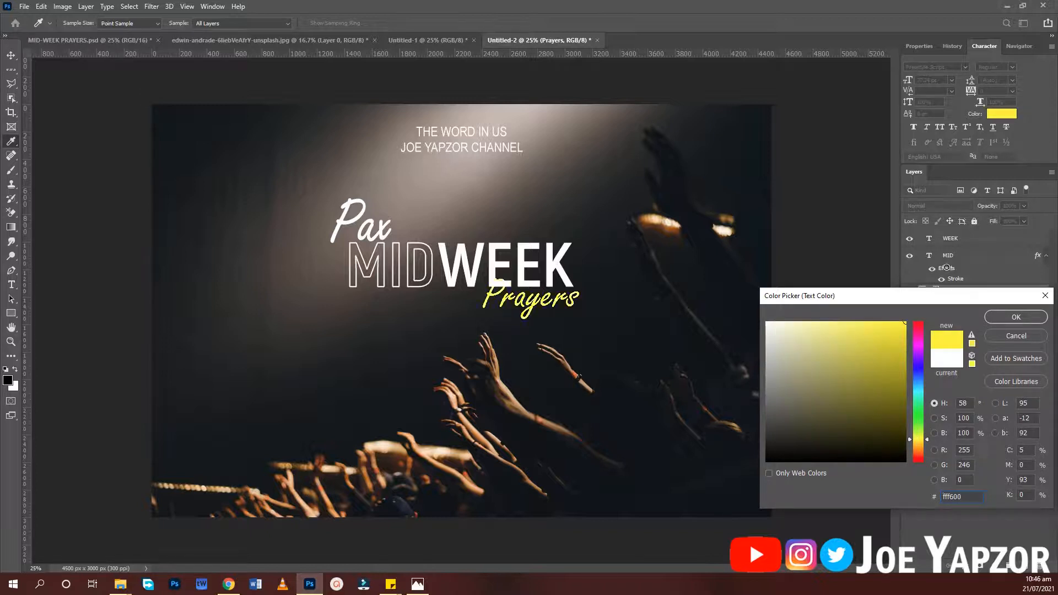
click(1008, 316)
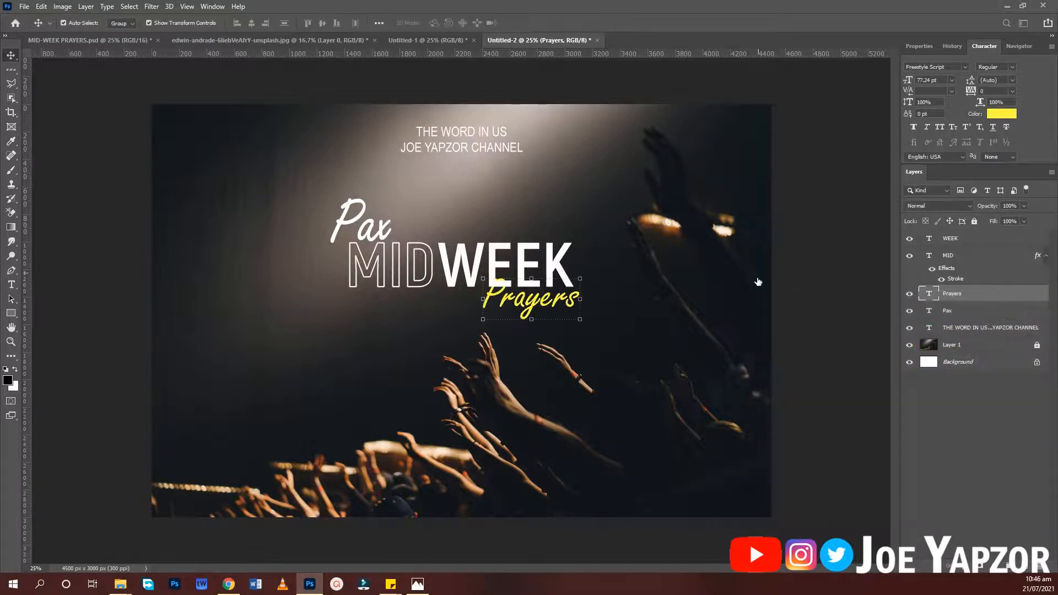
drag(959, 299, 927, 238)
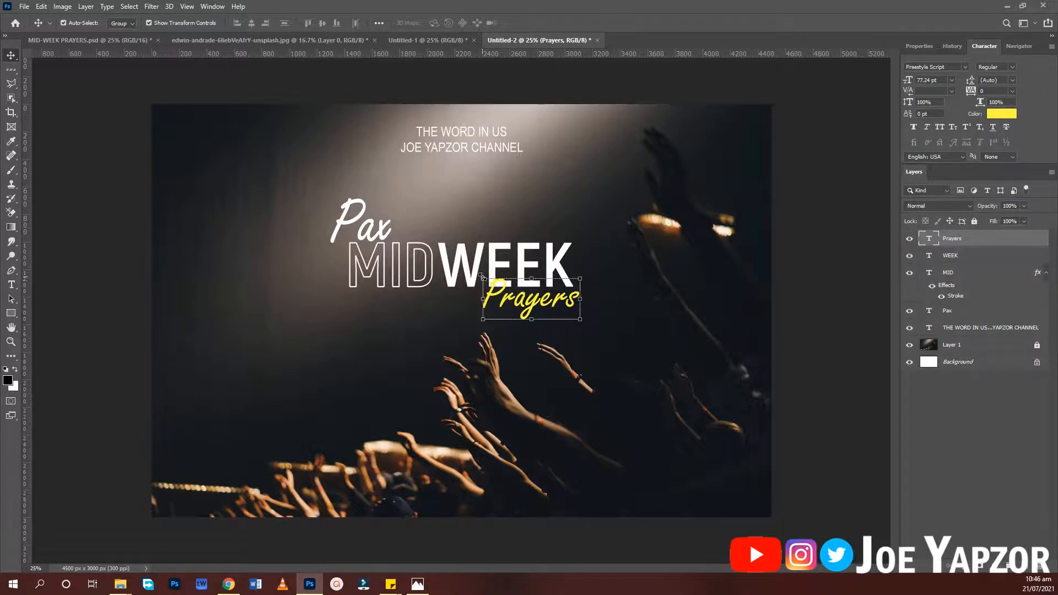
drag(482, 279, 523, 293)
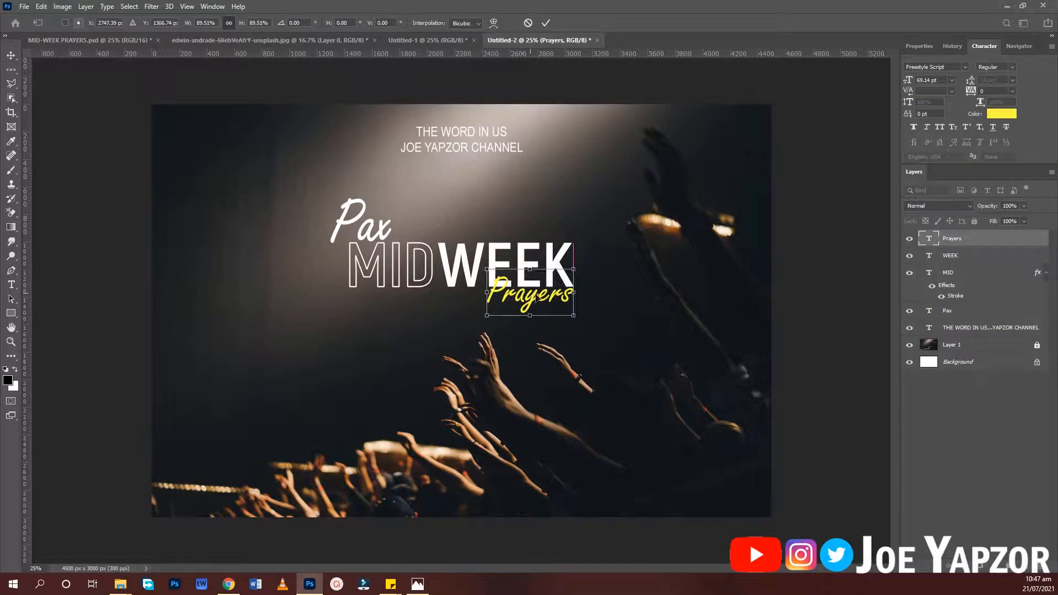
mouse_move(574, 315)
mouse_down()
mouse_move(608, 334)
mouse_move(567, 303)
mouse_up()
- Commit Prayers at 96 pt and recolour the Pax script blue #000cff
key(Return)
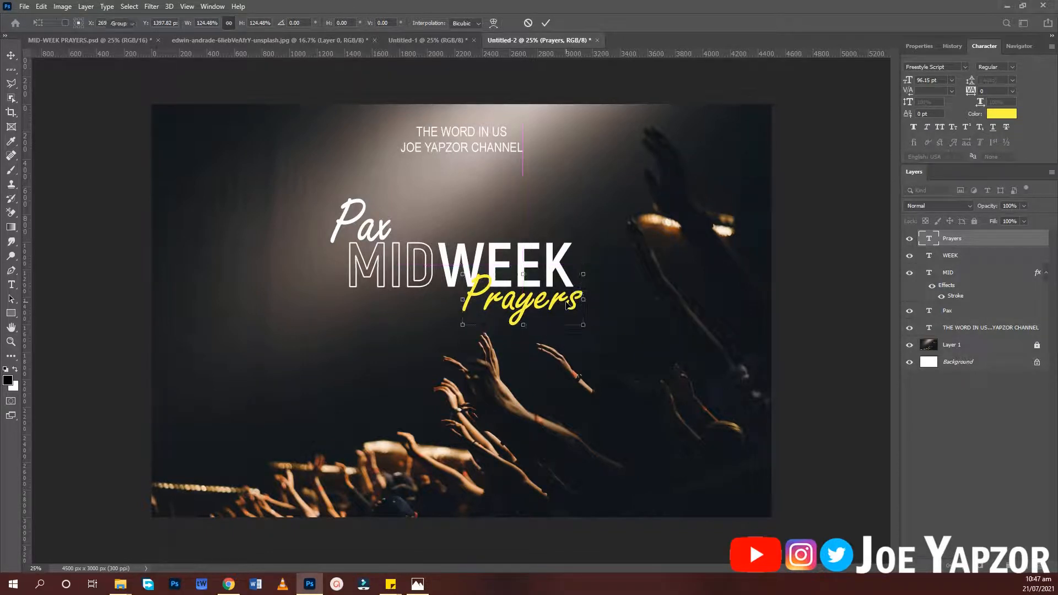
click(361, 223)
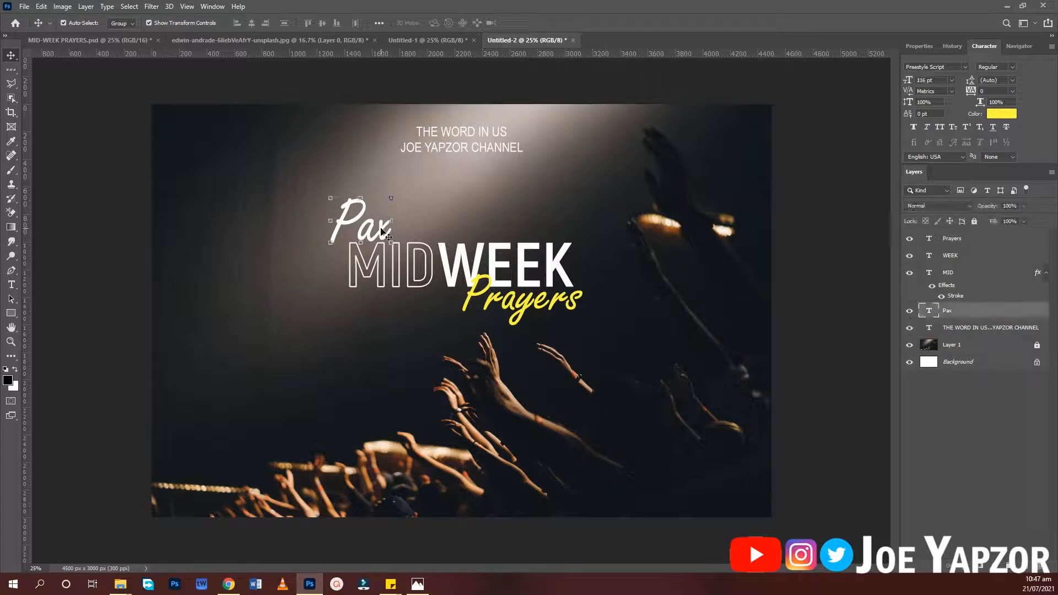
click(1012, 113)
drag(885, 349, 908, 321)
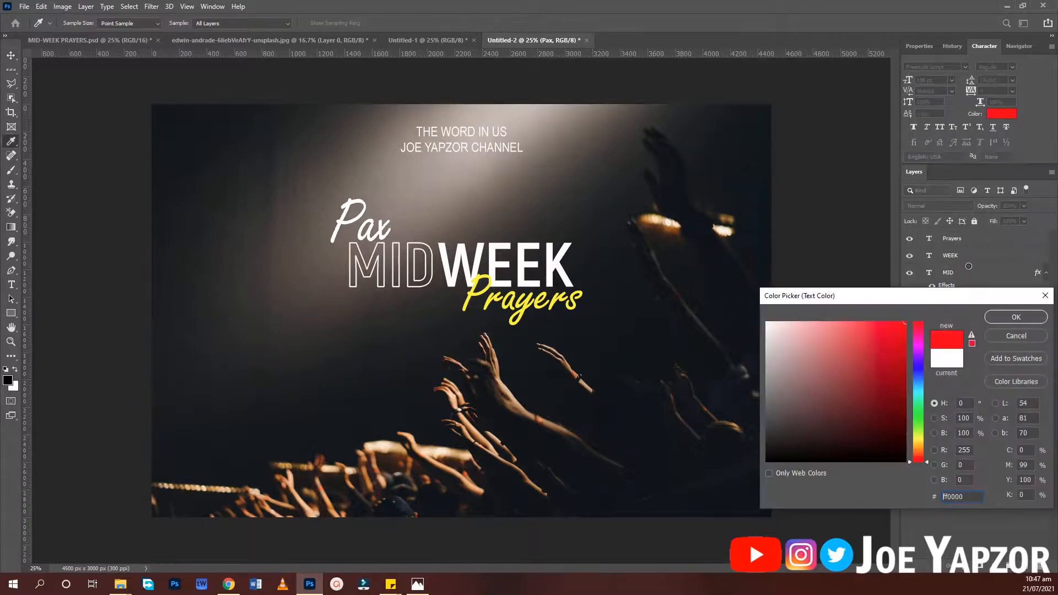
click(917, 369)
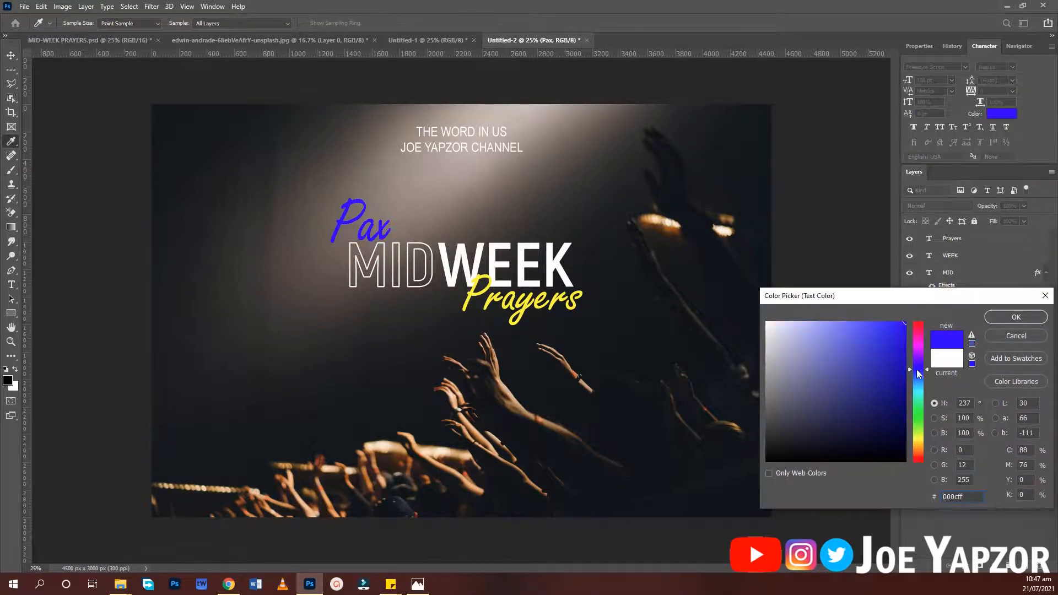
click(1016, 317)
click(866, 235)
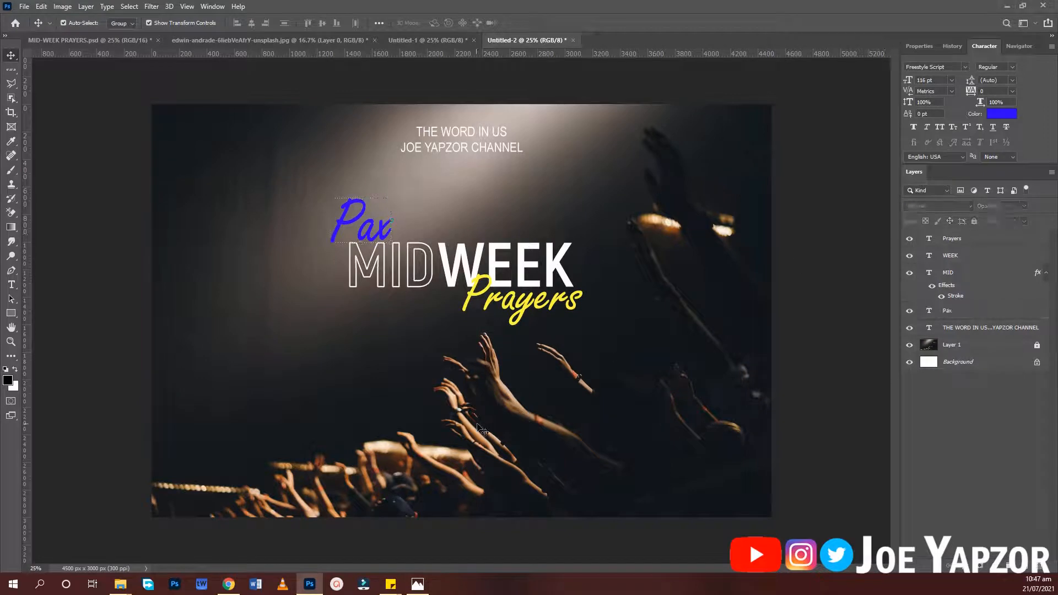
- Add bottom text reading 'THIS AND EVERY WEDNESDAY' over 'CHURCH PREMISES', then select it all
key(t)
click(441, 444)
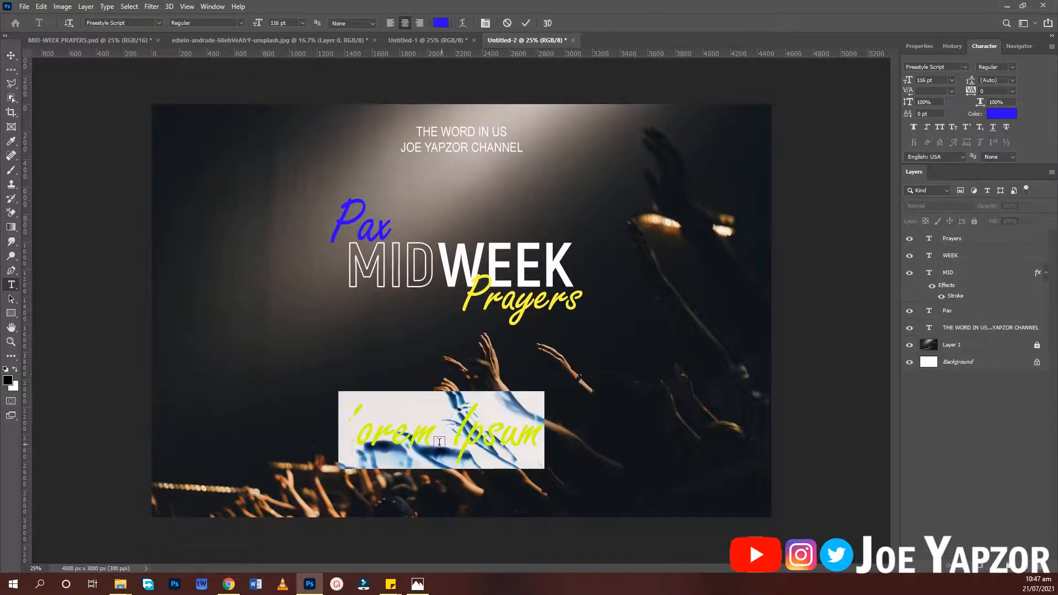
text(THIS AD)
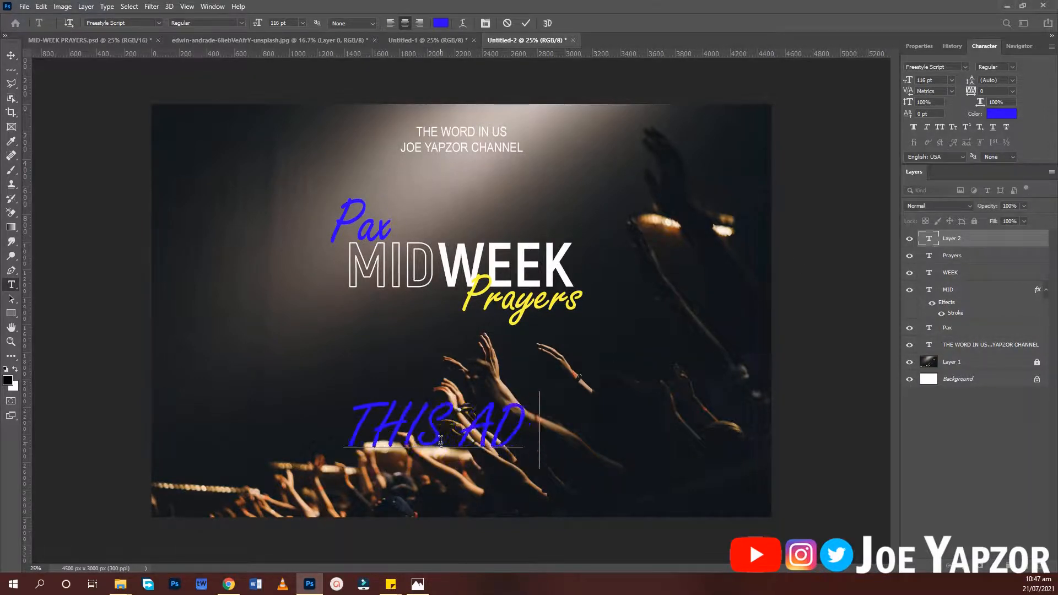
key(BackSpace)
key(BackSpace)
key(BackSpace)
key(BackSpace)
key(BackSpace)
key(BackSpace)
key(BackSpace)
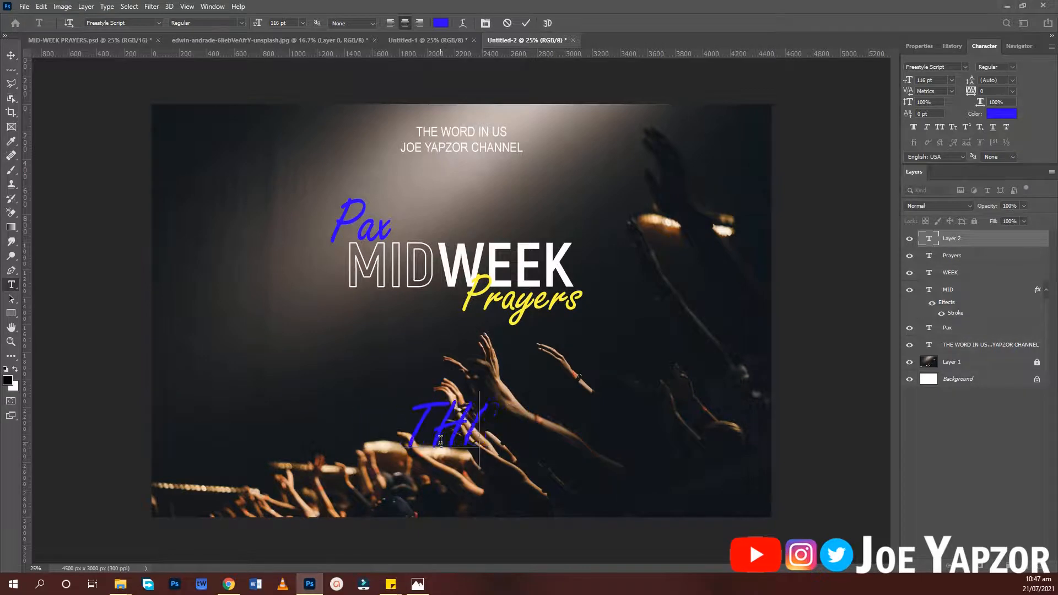
text(T)
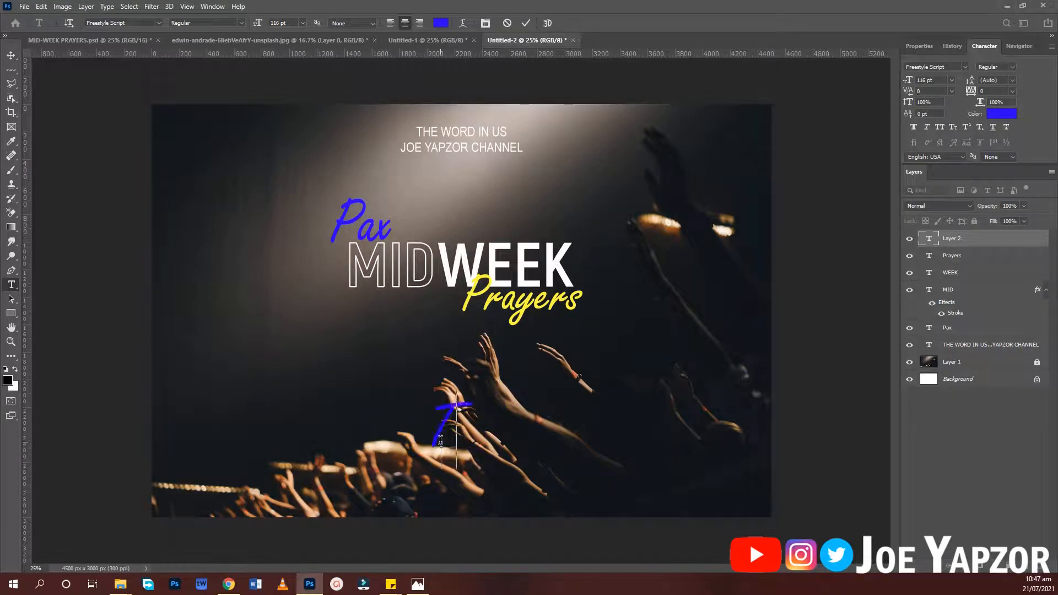
text(HIS A)
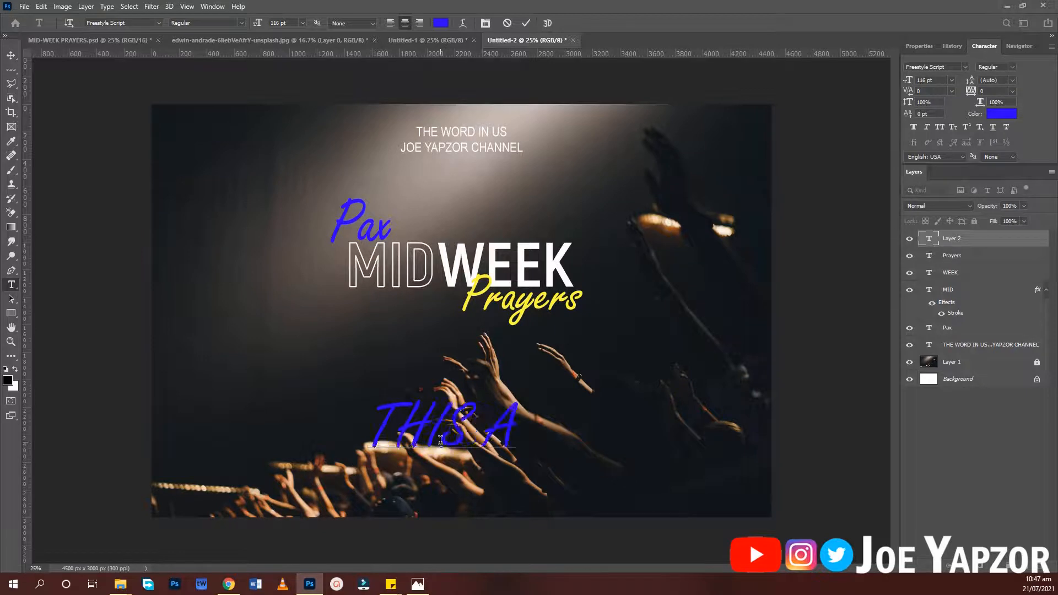
text(ND E)
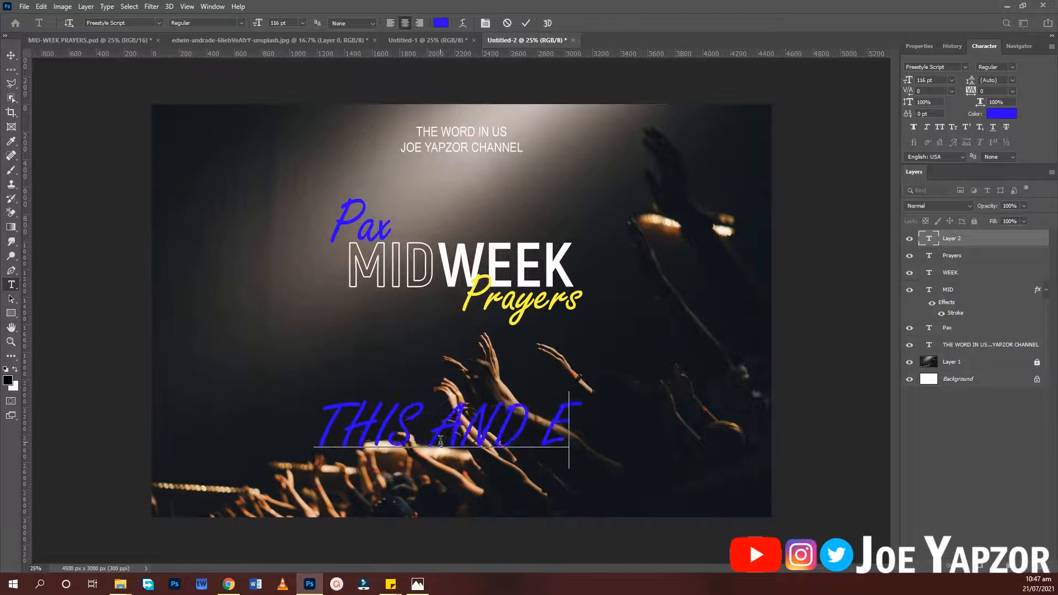
text(VERY WE)
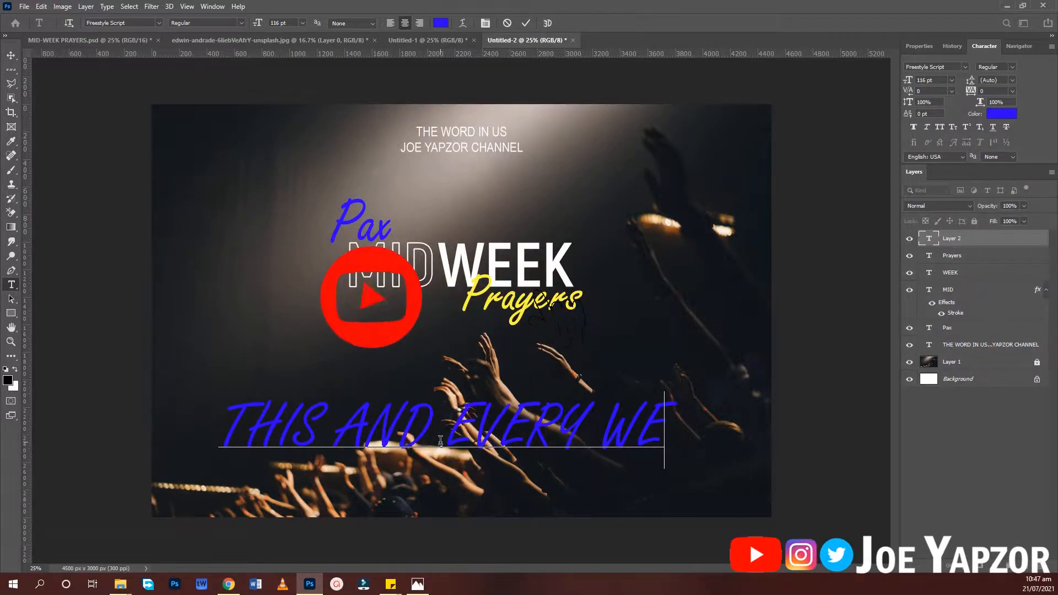
text(DNESDAY)
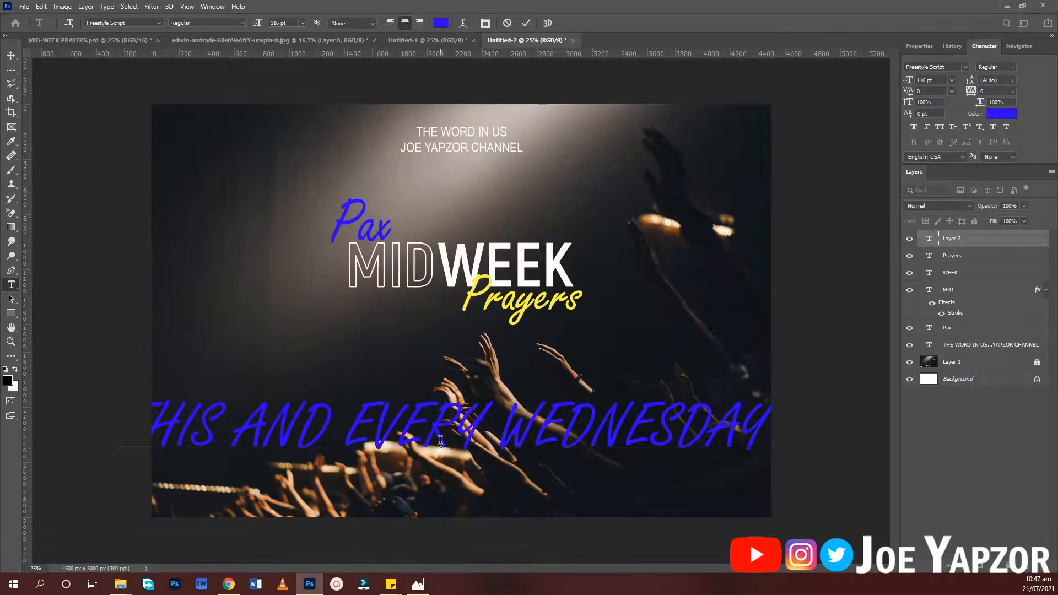
key(Return)
text(CHURCH)
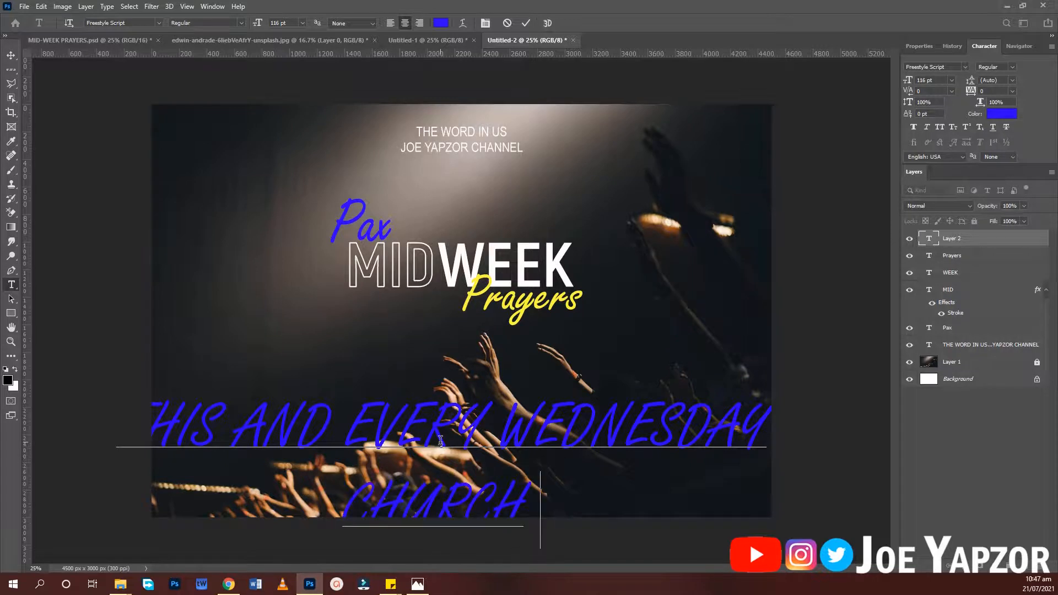
text( PREMISES)
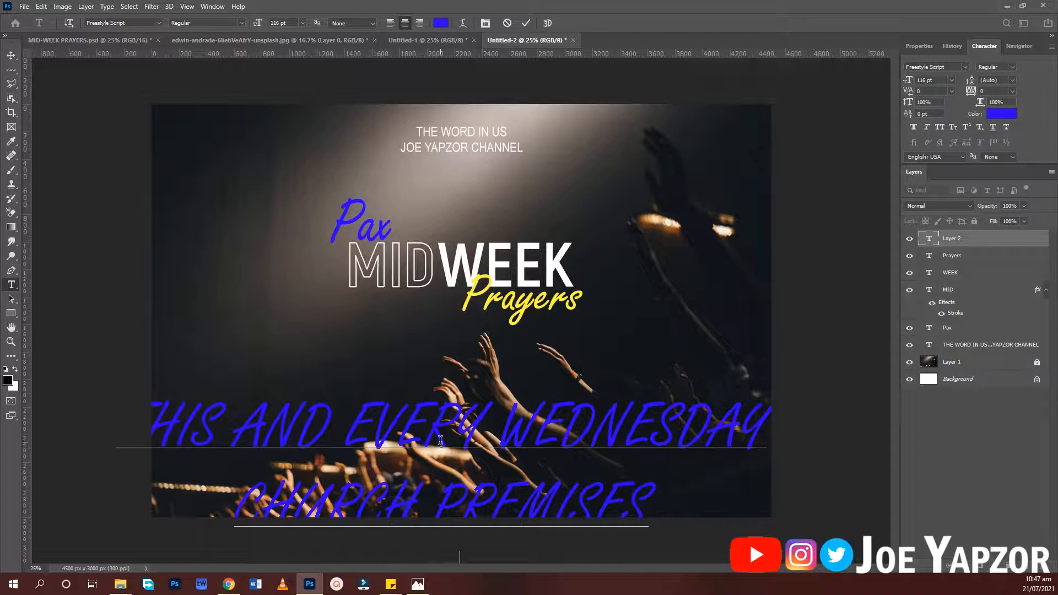
key(ctrl+a)
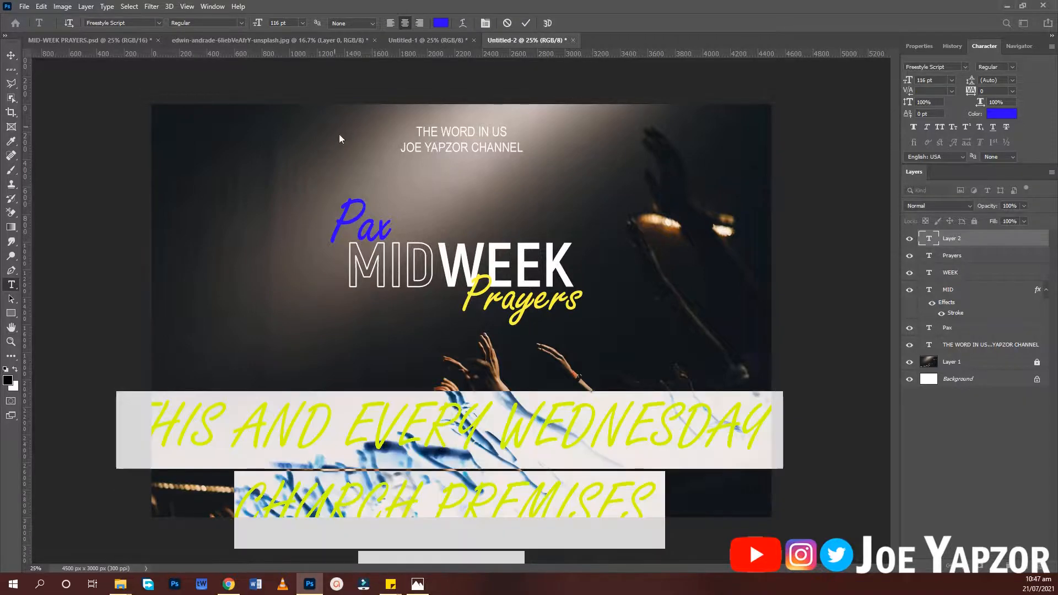
- Set the details text in the Arial Narrow font
click(119, 22)
text(ARIAL)
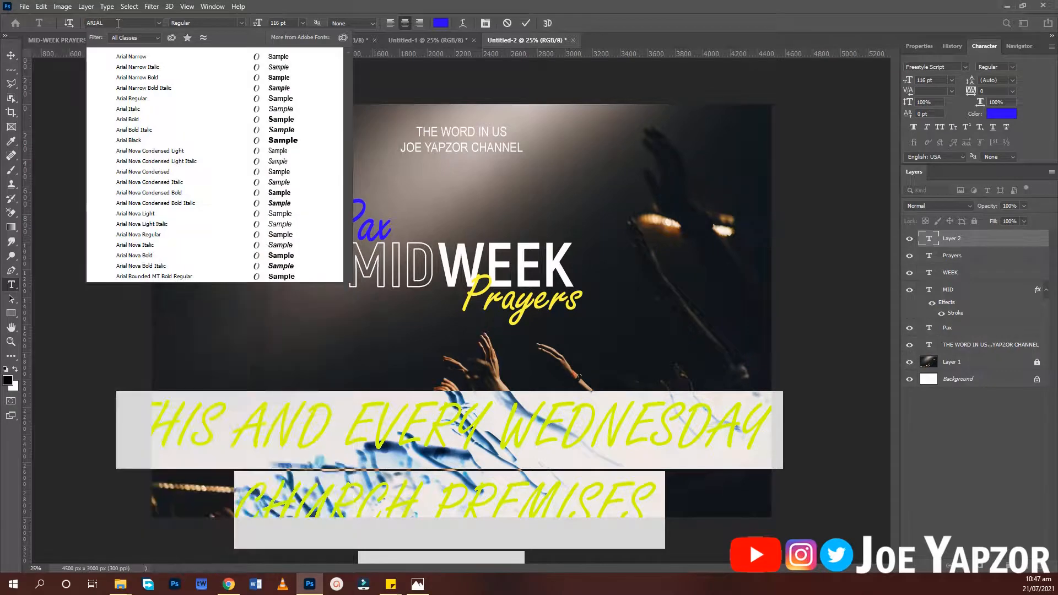
click(134, 56)
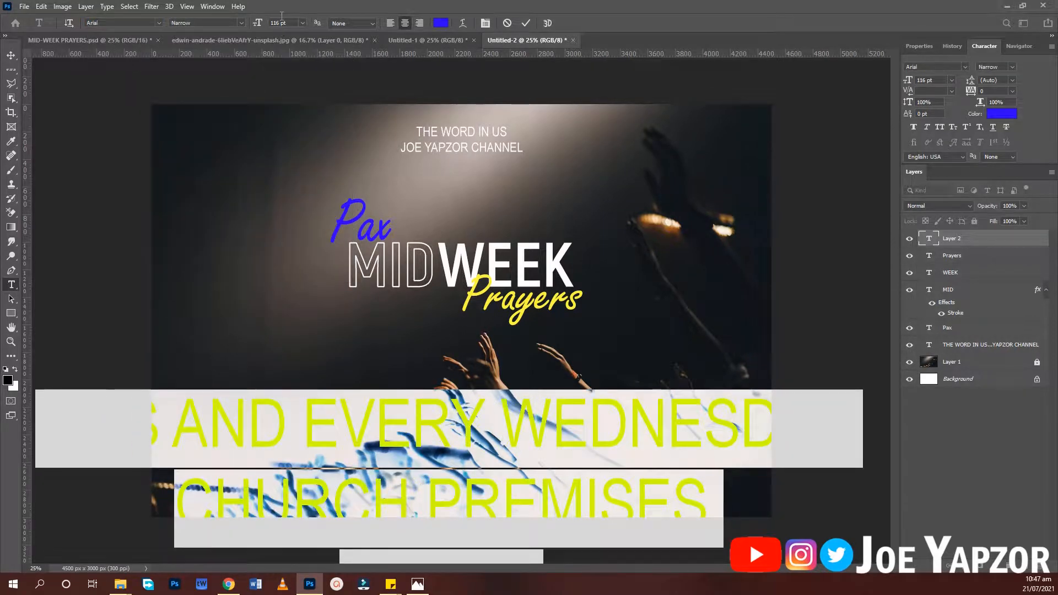
scroll(282, 22, down, 20)
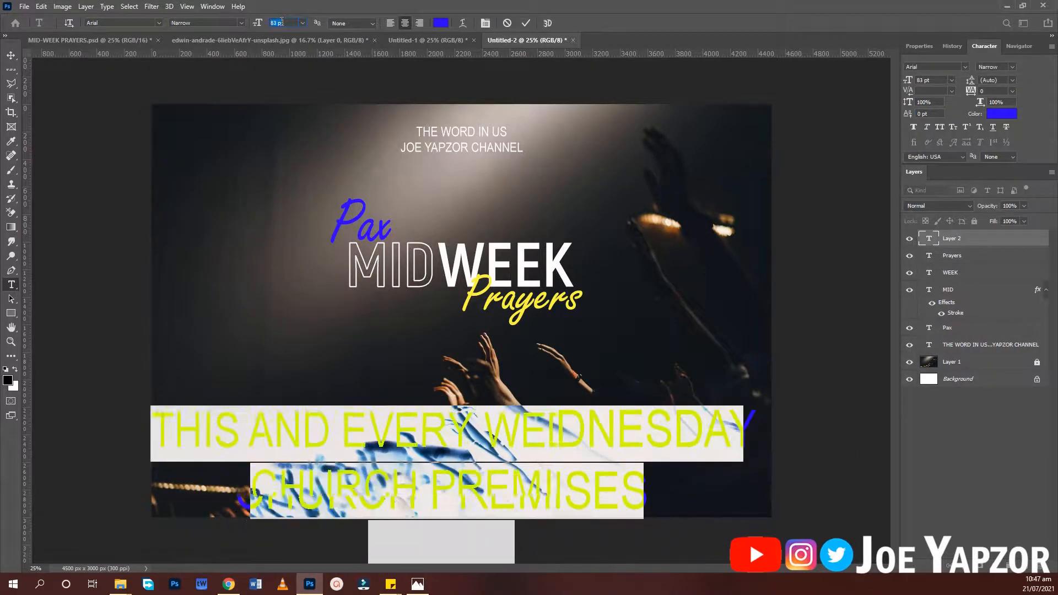
scroll(281, 22, down, 20)
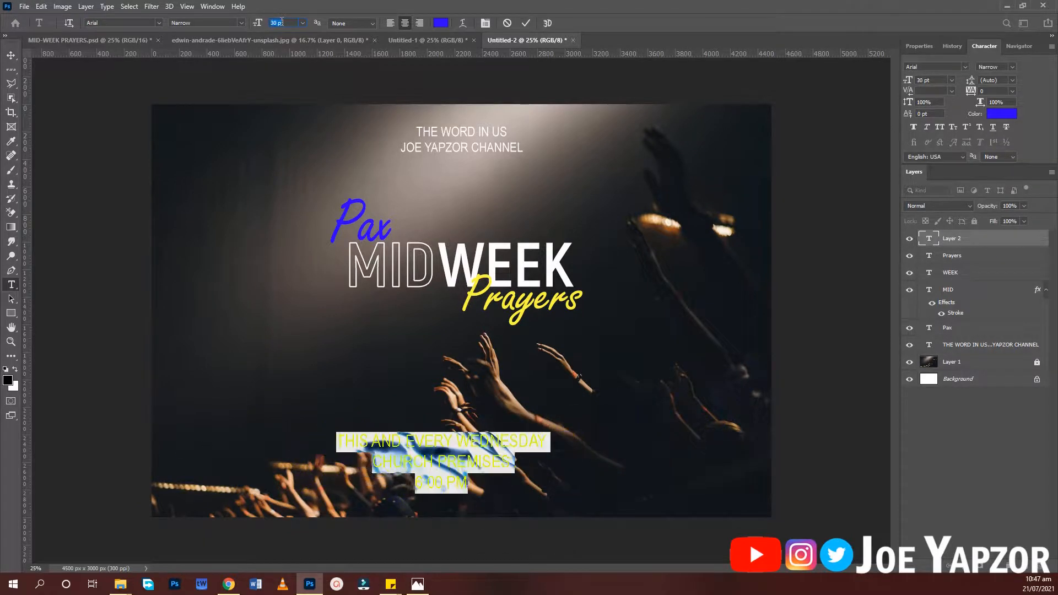
- Make the details text white and shift the block slightly right
click(440, 23)
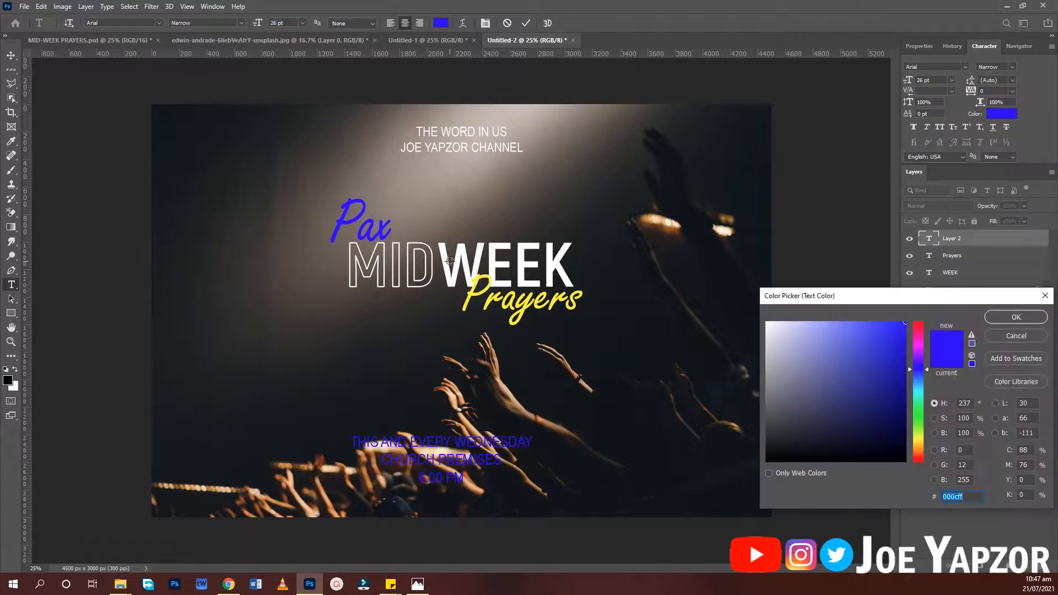
click(452, 272)
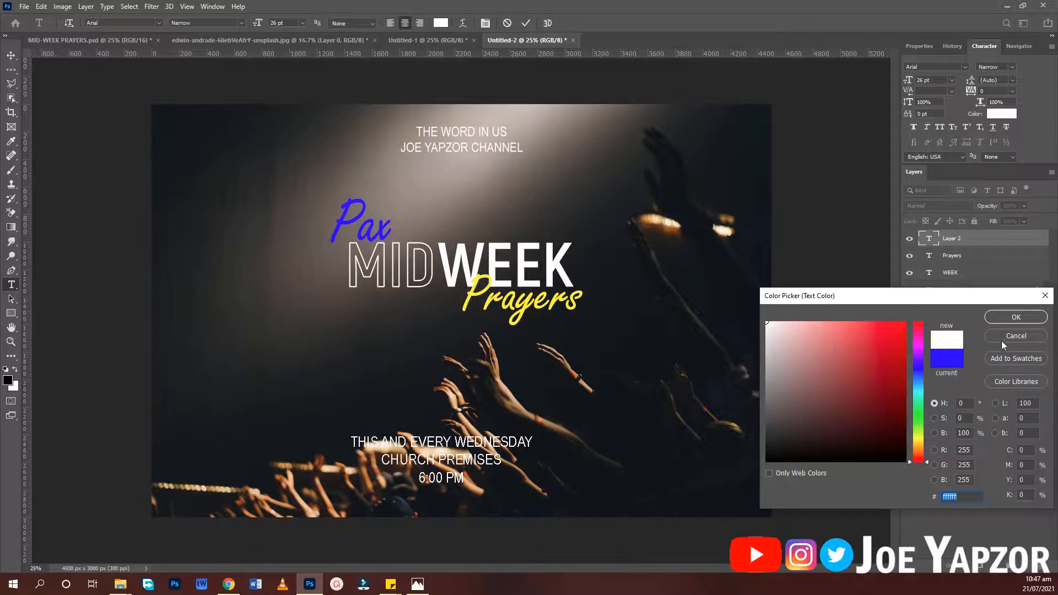
click(1015, 320)
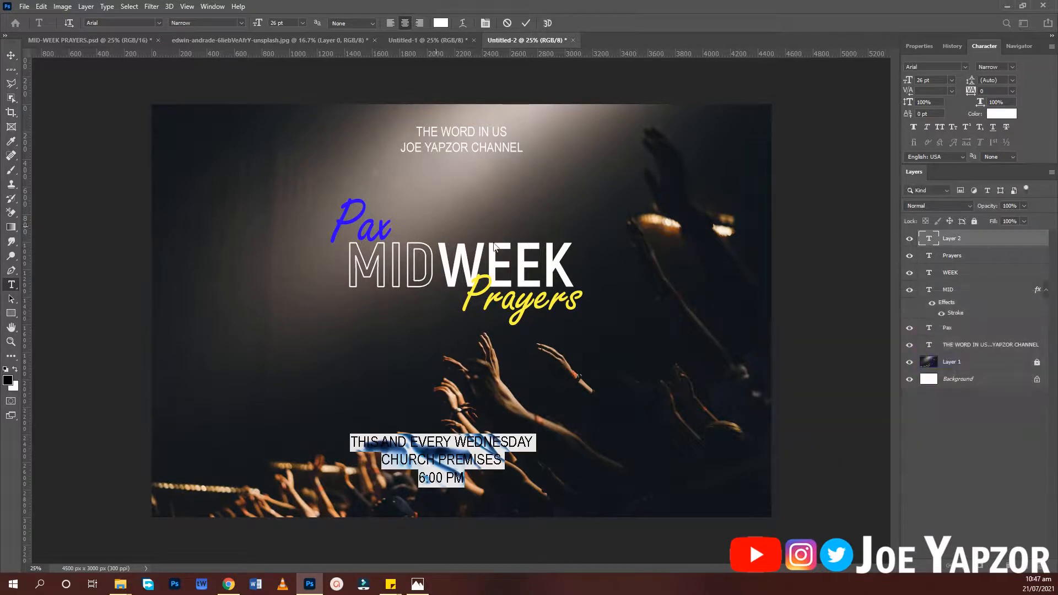
click(11, 55)
mouse_move(478, 464)
mouse_down()
mouse_move(506, 455)
mouse_move(489, 458)
mouse_move(490, 448)
mouse_up()
- Reduce the bottom details text to 25 pt, then select the crowd photo layer
click(661, 441)
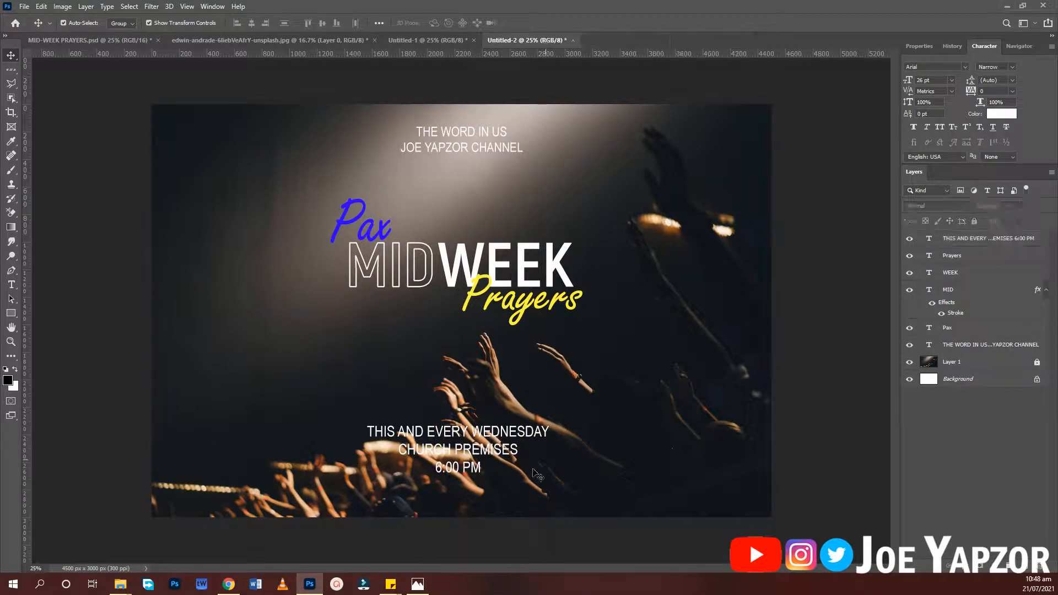
click(479, 452)
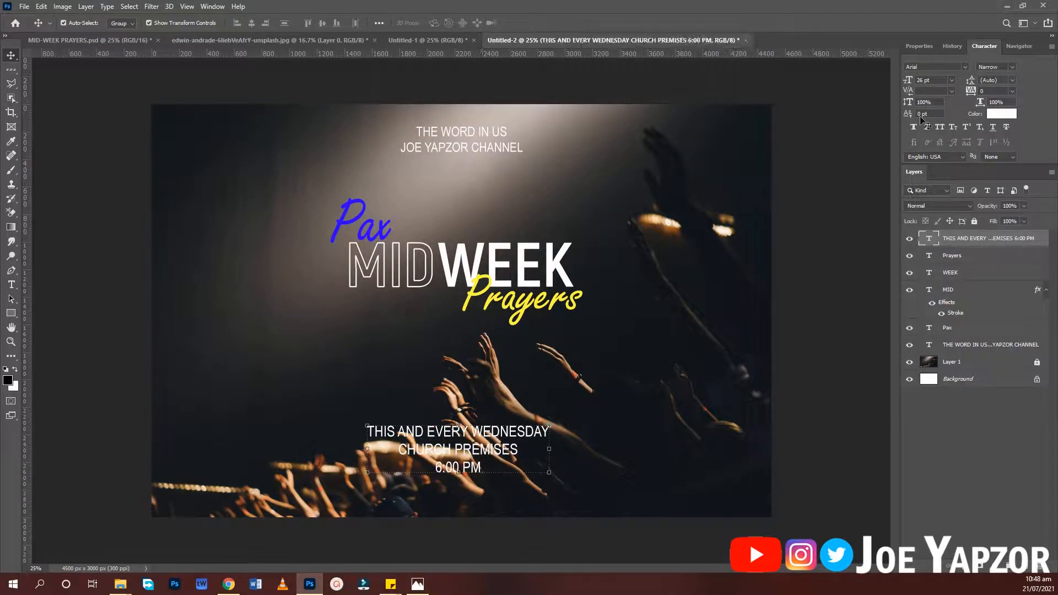
drag(912, 82, 906, 87)
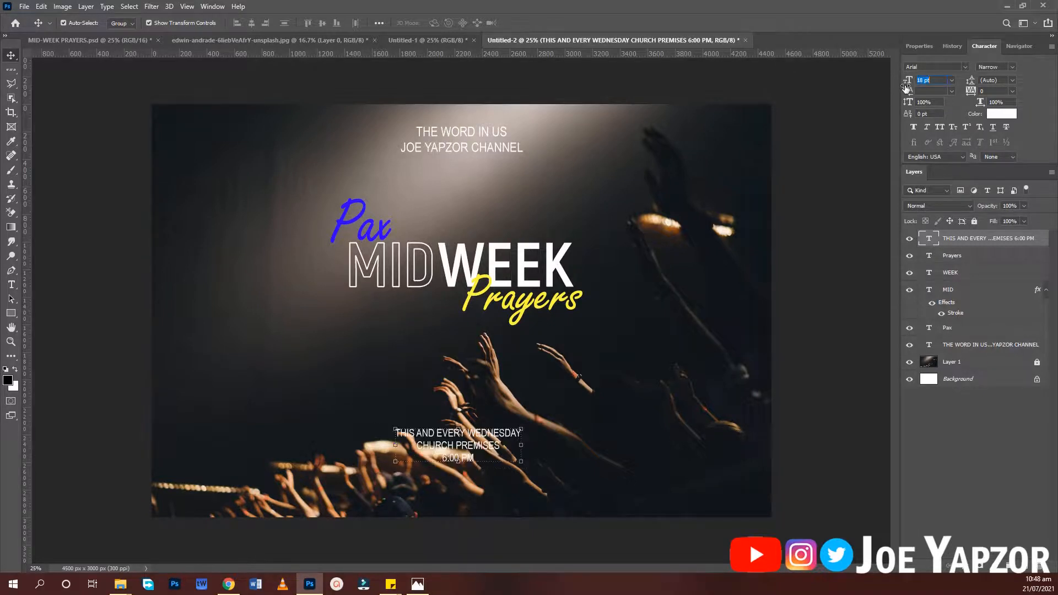
click(920, 82)
text(25)
key(Return)
click(831, 284)
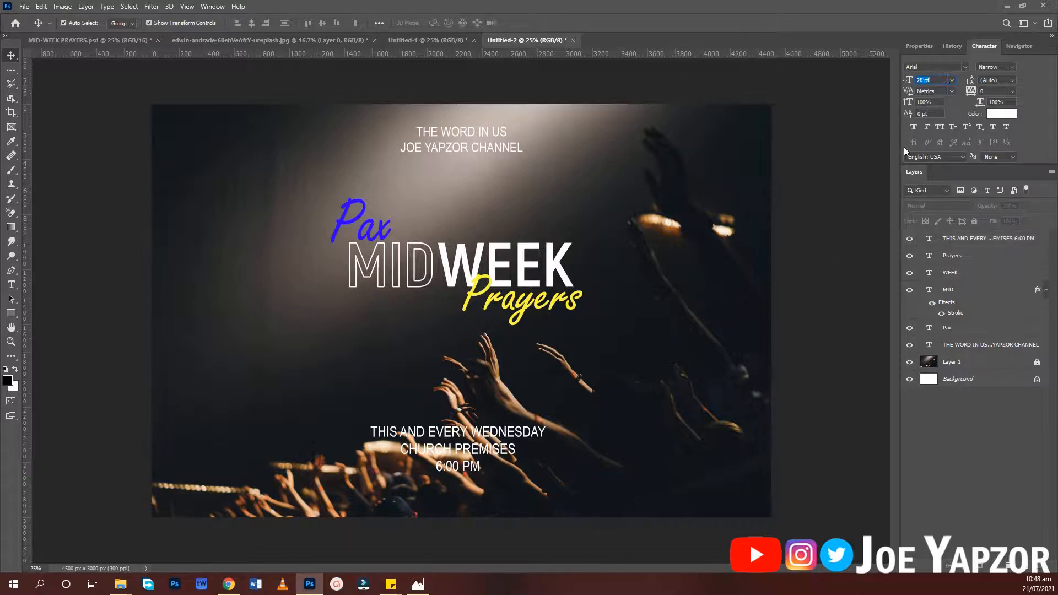
click(927, 360)
- Add a Solid Color fill layer at 72% opacity over the photo, coloured navy #0f1674
click(1003, 564)
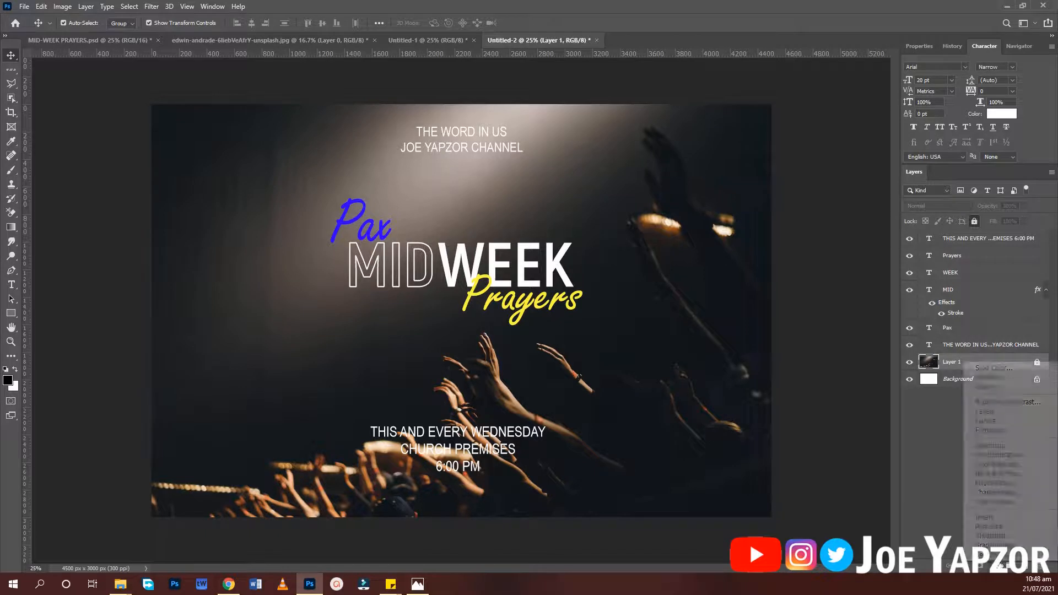
click(980, 366)
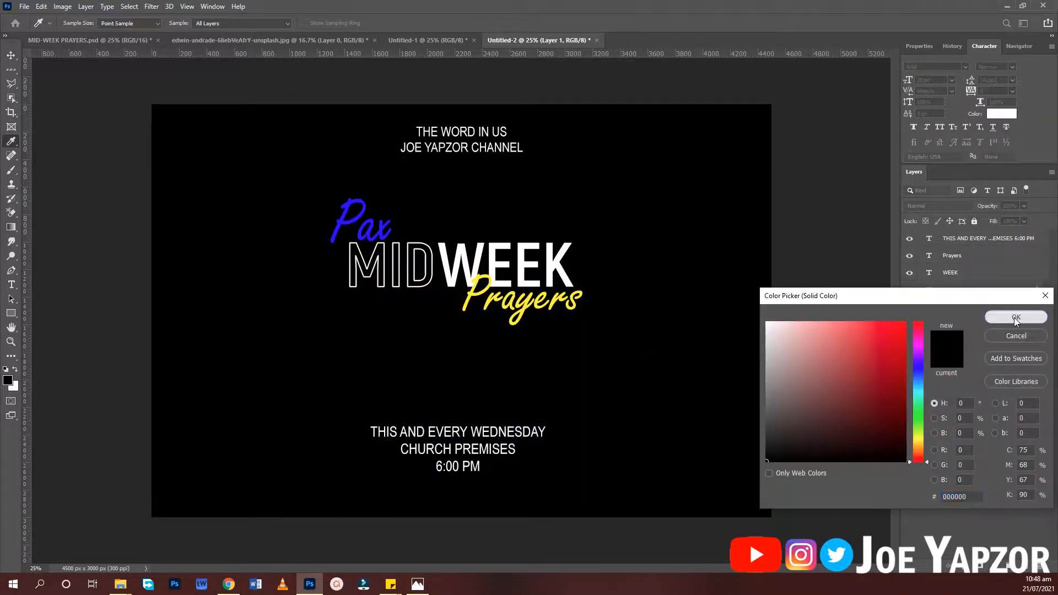
click(1016, 318)
drag(992, 206, 974, 211)
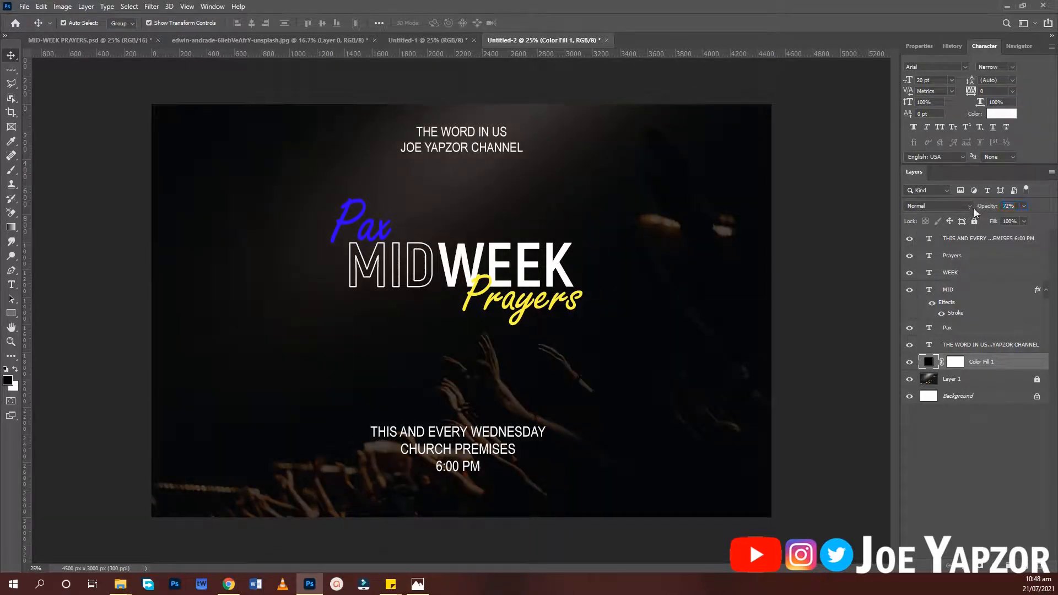
double_click(929, 365)
mouse_move(791, 327)
mouse_down()
mouse_move(888, 354)
mouse_move(887, 398)
mouse_move(924, 369)
mouse_move(919, 389)
mouse_move(918, 370)
mouse_up()
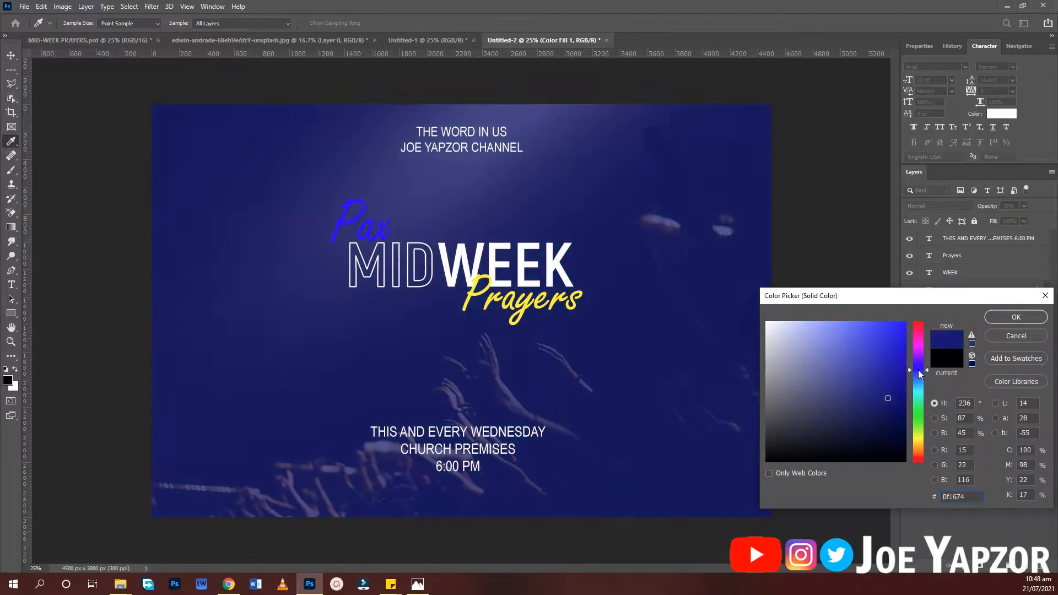
- Confirm the navy colour and try blend modes on the fill layer, settling on Normal
click(1003, 317)
click(952, 208)
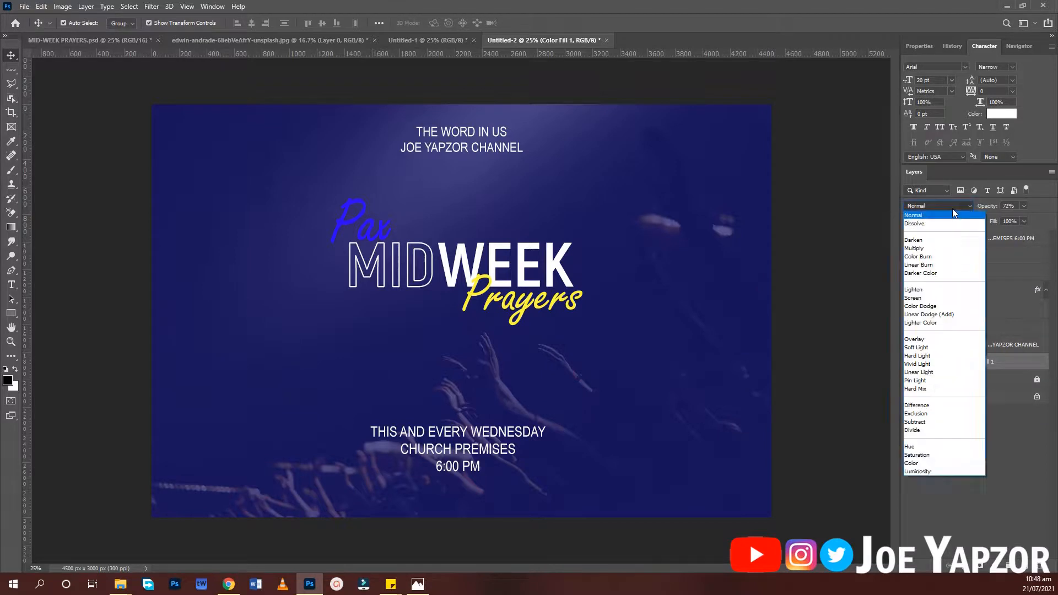
click(952, 208)
key(Down)
key(Down)
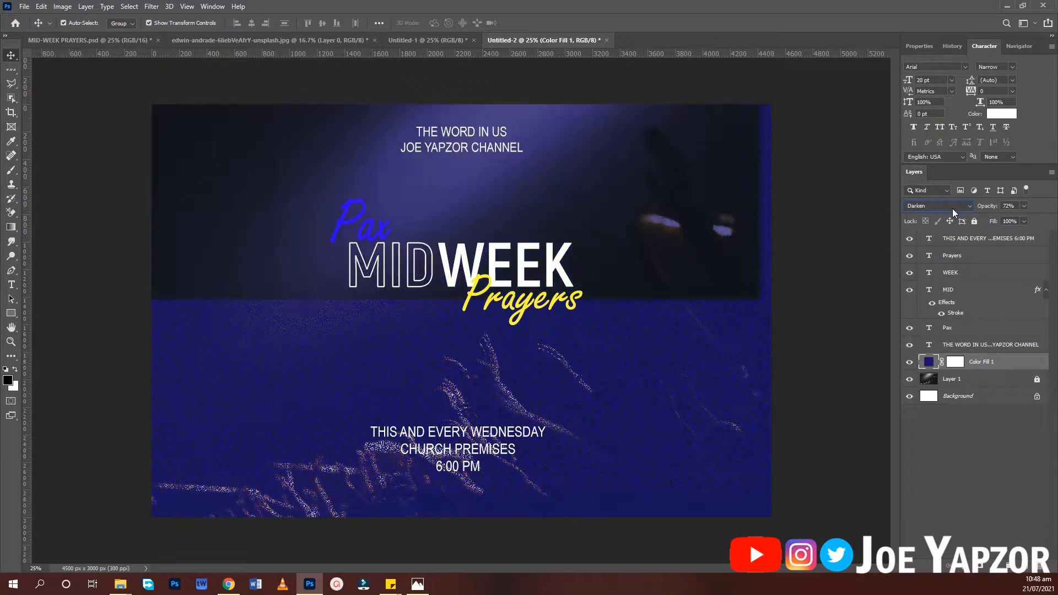
key(Down)
key(Down)
key(Down)
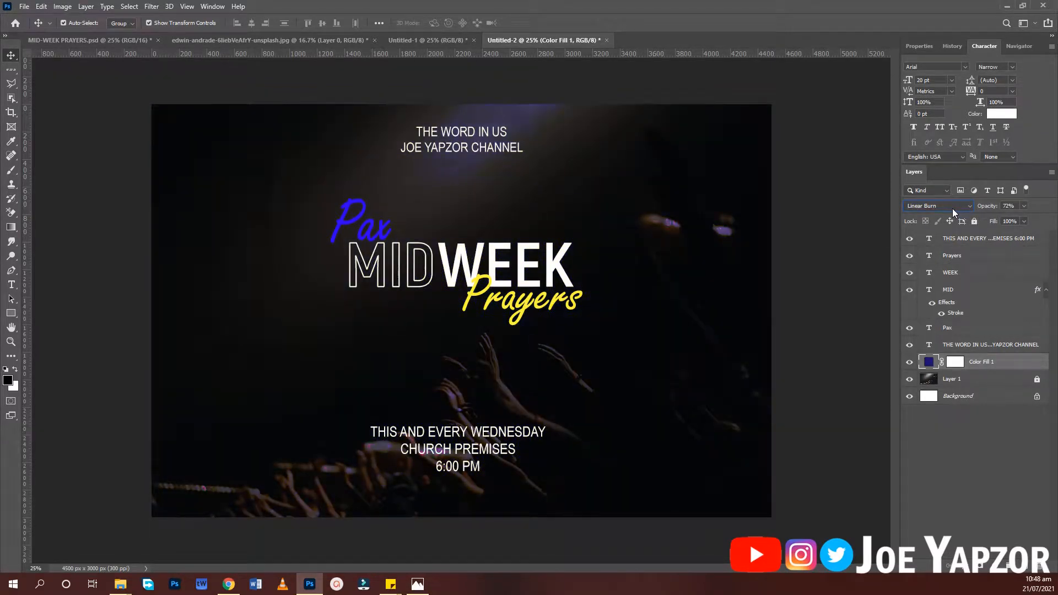
key(Down)
key(Down)
key(Down)
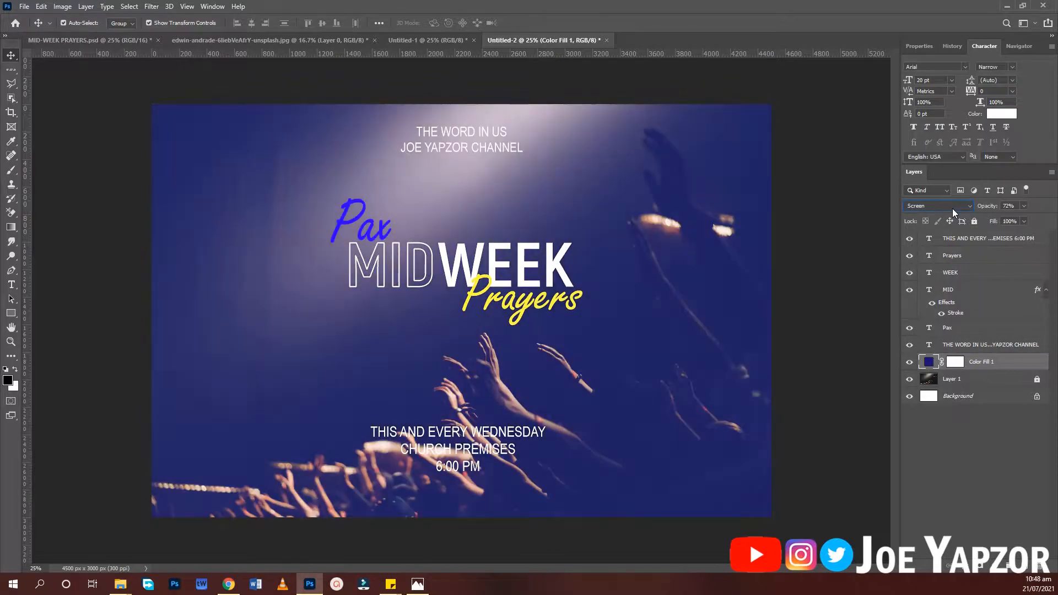
key(Down)
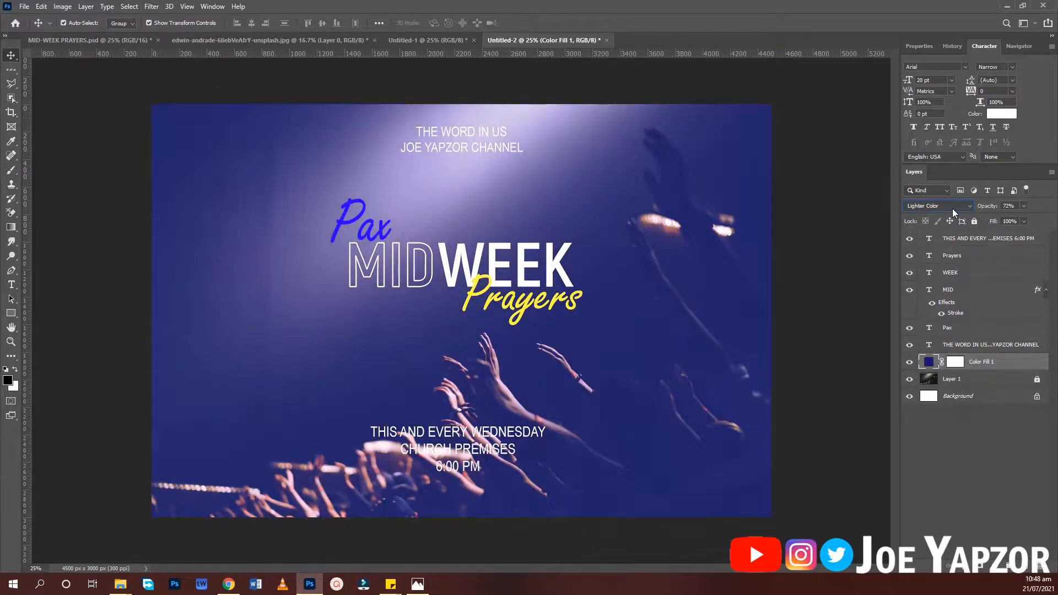
key(Down)
key(Up)
key(Up)
key(Down)
key(Down)
key(Down)
key(Down)
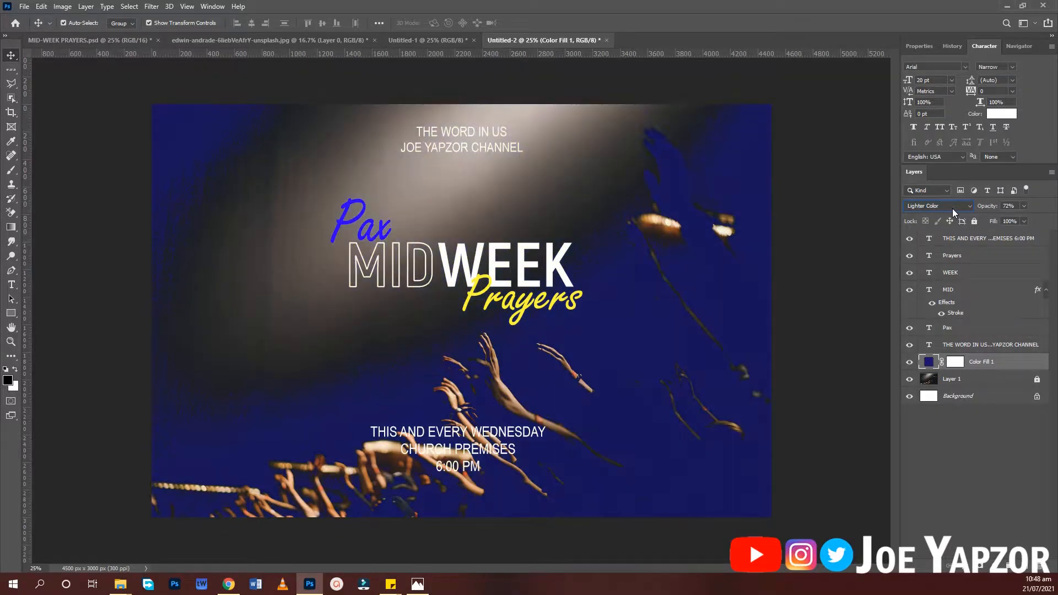
key(Down)
key(Down)
key(Down)
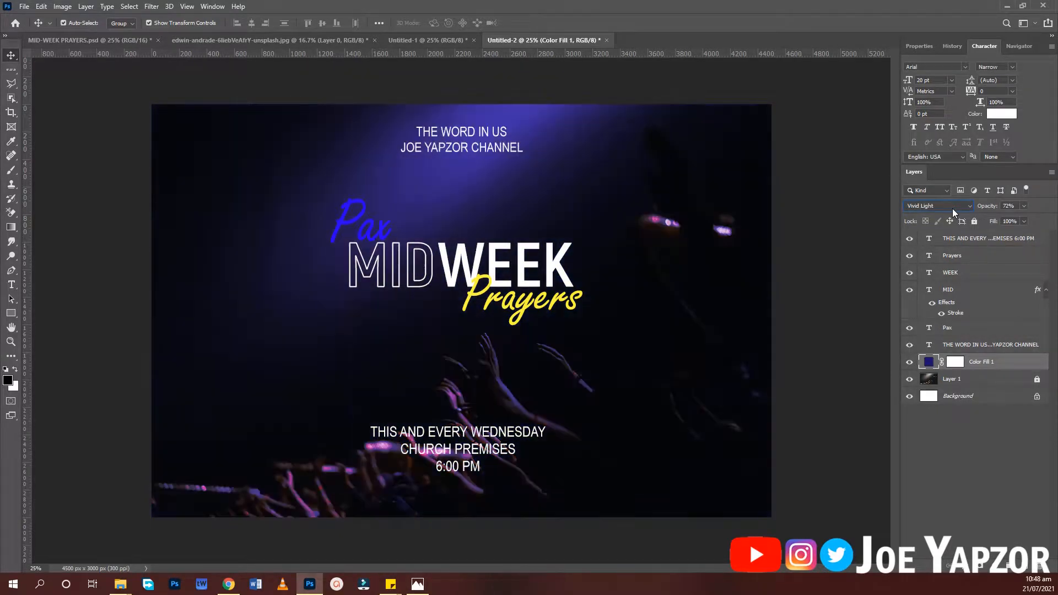
key(Down)
key(Down)
key(Down)
key(Down)
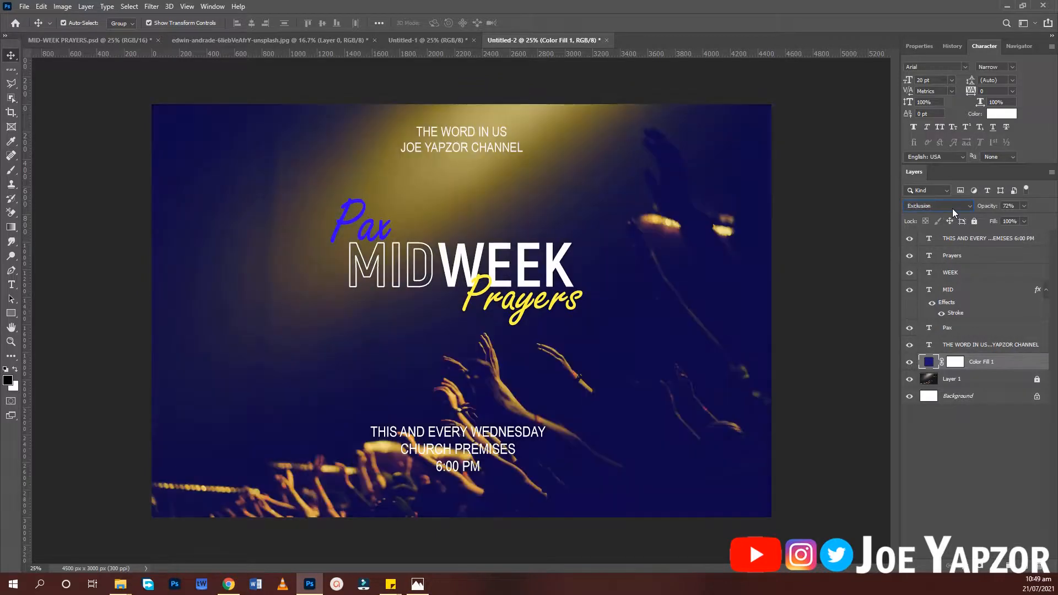
key(Down)
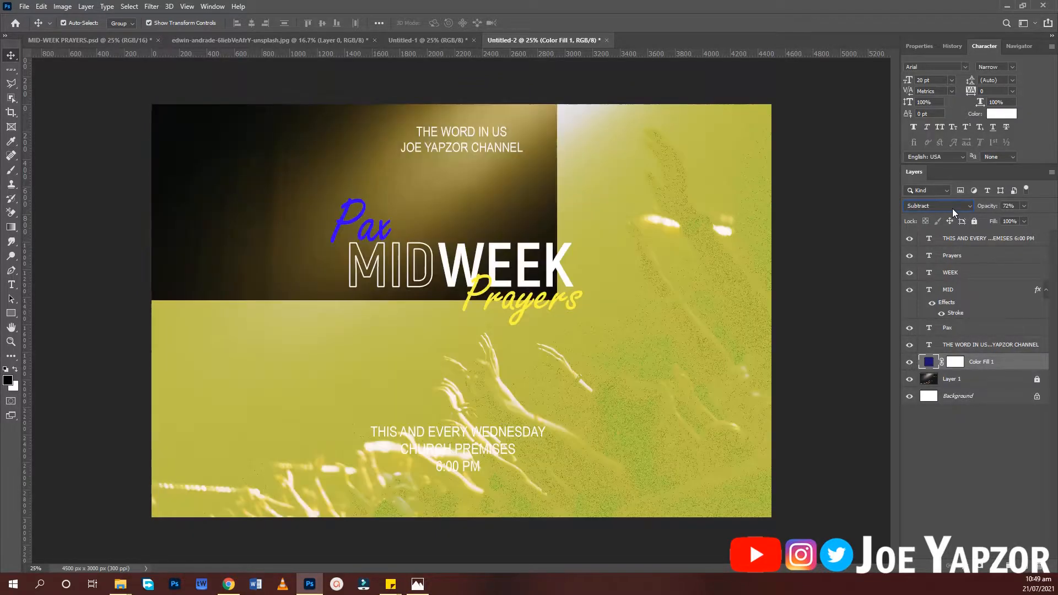
key(Up)
key(Down)
key(Down)
key(Down)
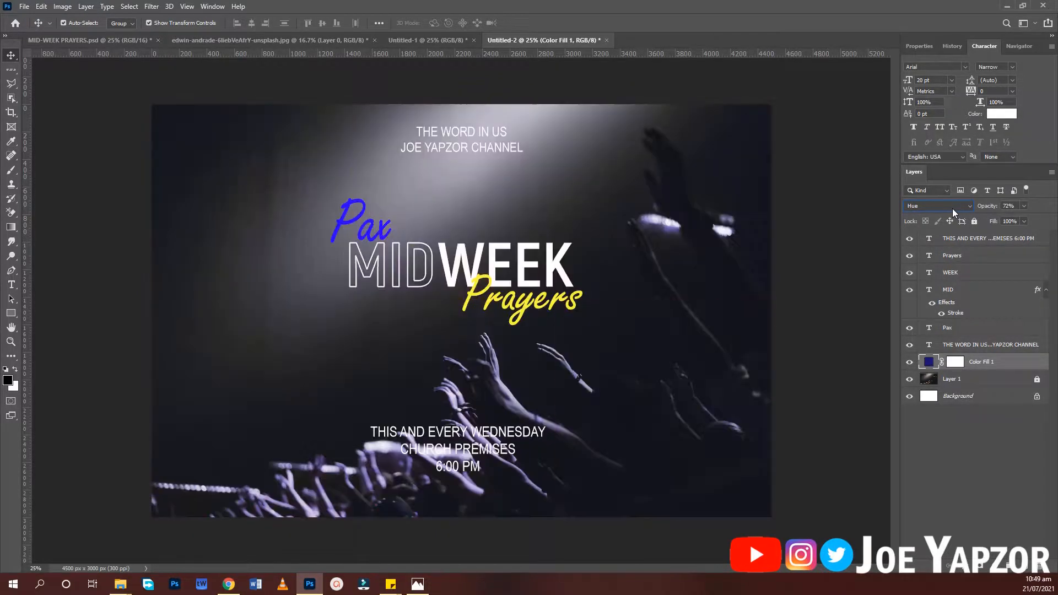
key(Up)
key(Up)
key(Up)
key(Up)
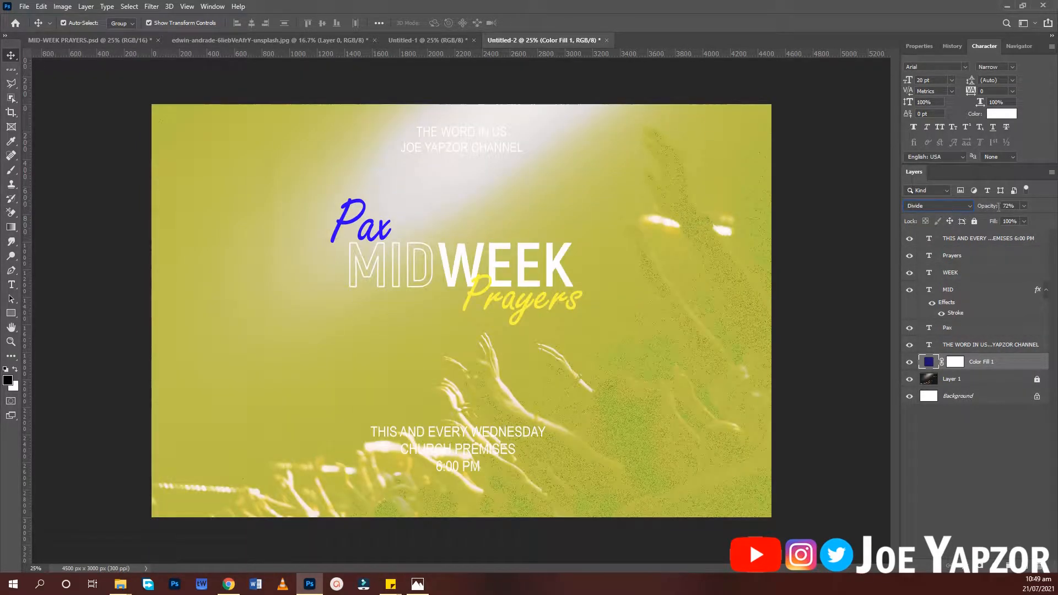
- Lower the navy fill layer's opacity to 21%
drag(998, 206, 953, 215)
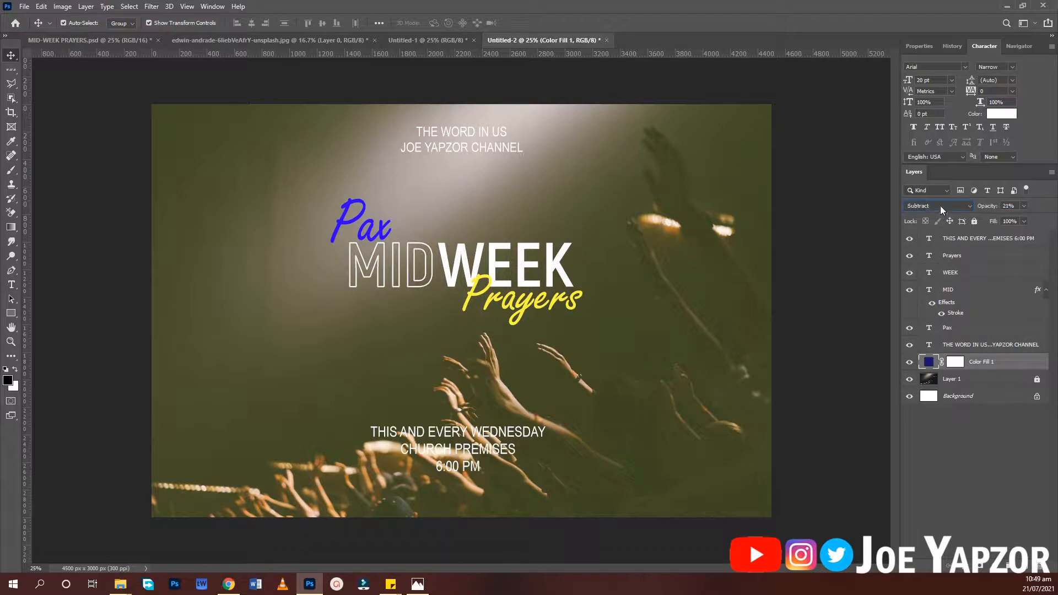
scroll(940, 206, up, 10)
scroll(940, 206, up, 2)
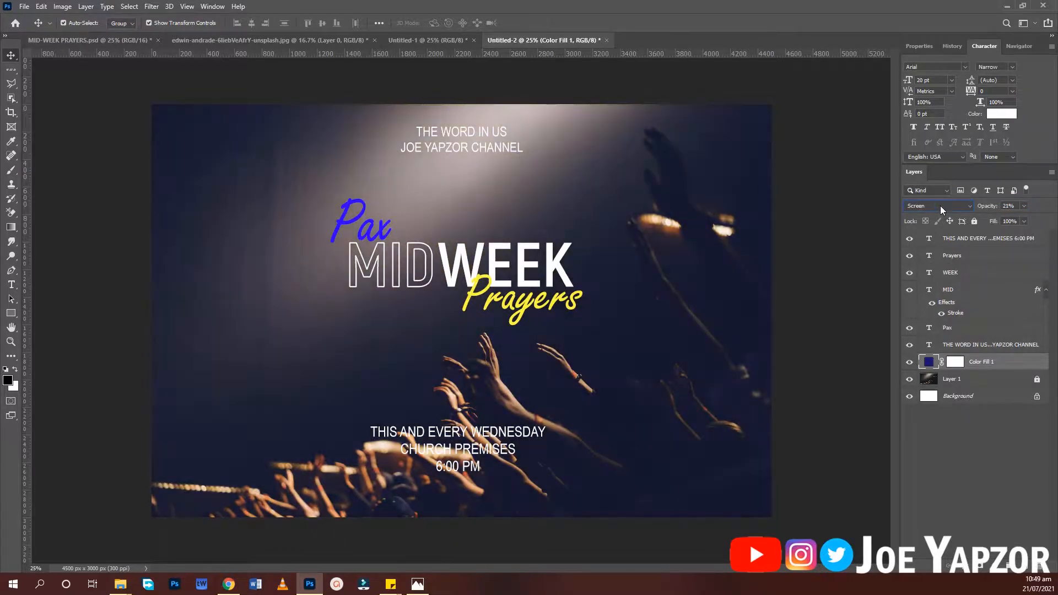
scroll(940, 206, up, 3)
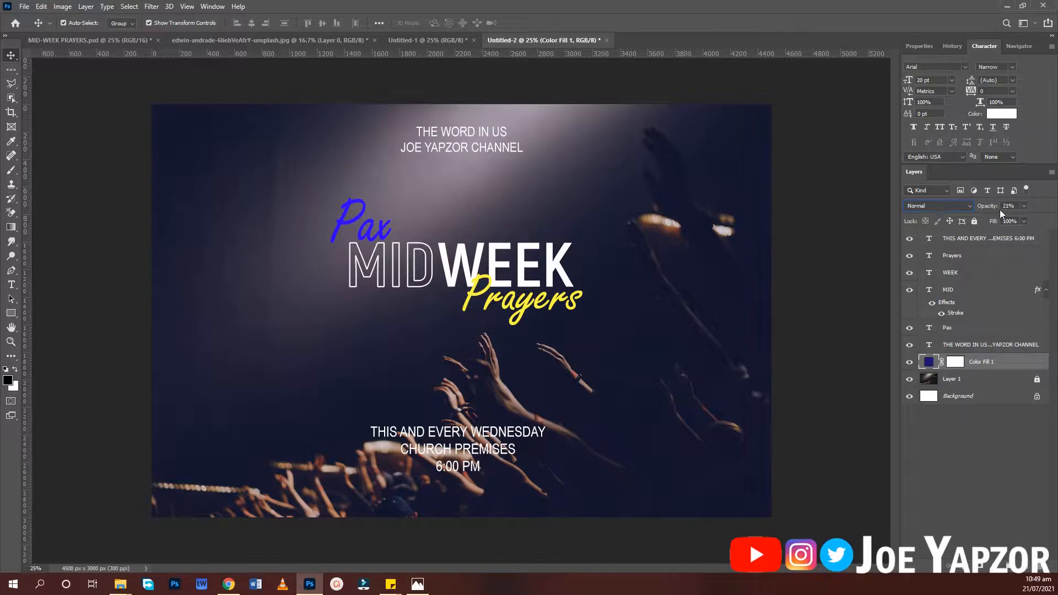
- Raise the navy Color Fill 1 opacity well above 21% for a deep-blue tint, then deselect the layer
drag(996, 207, 1007, 207)
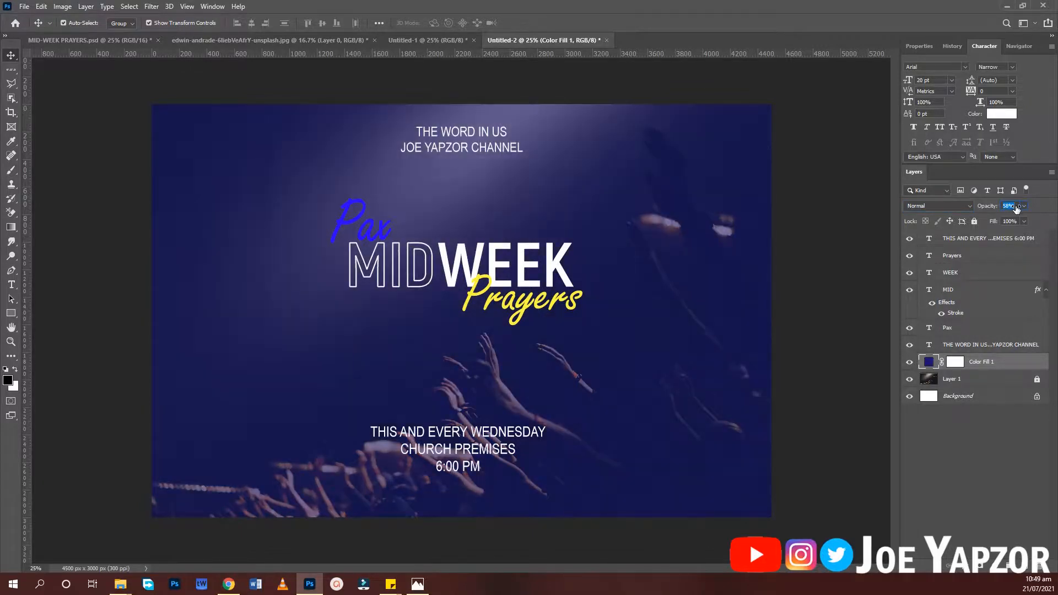
click(838, 293)
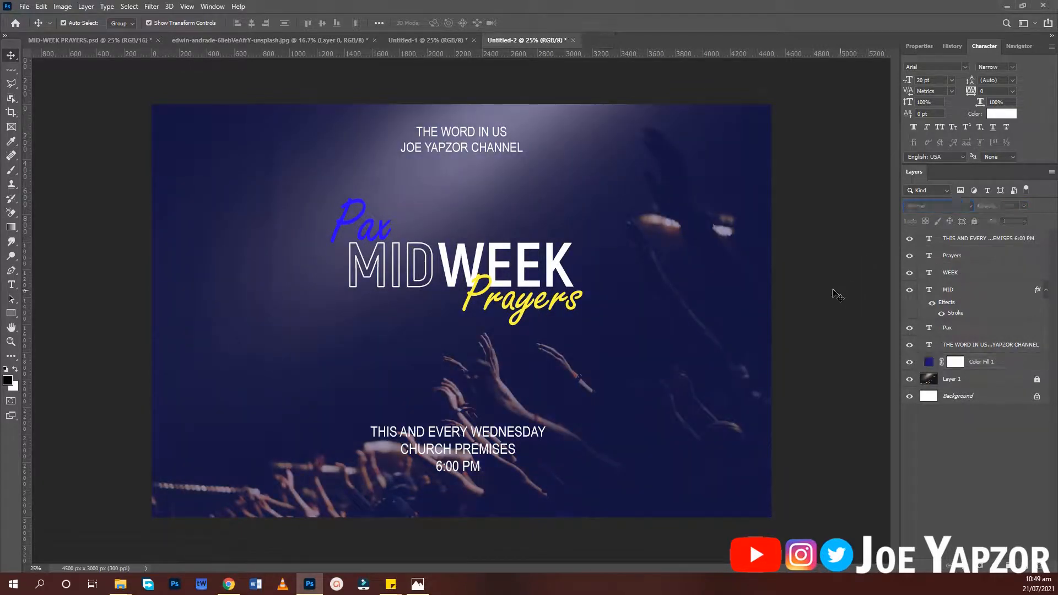